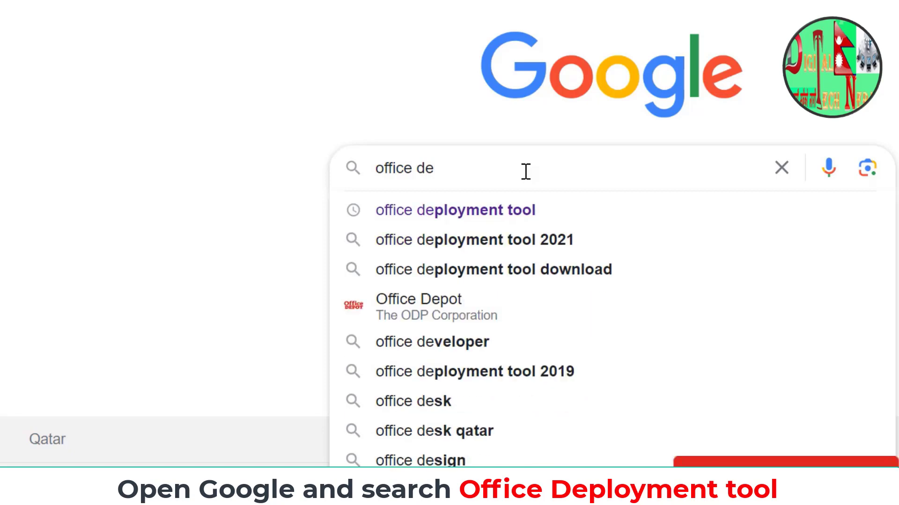
- Search Google for "office deployment tool" and open Microsoft's official download page for it
text(ployment tool)
key(Return)
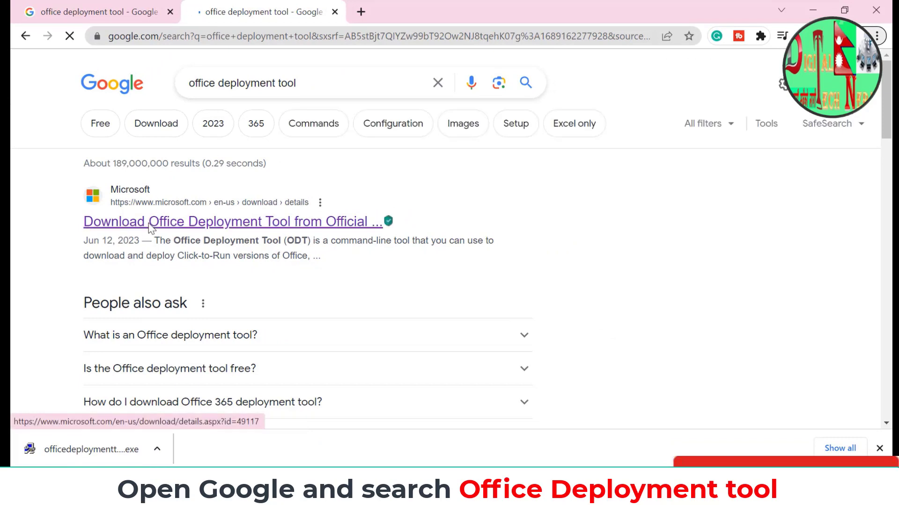
click(227, 226)
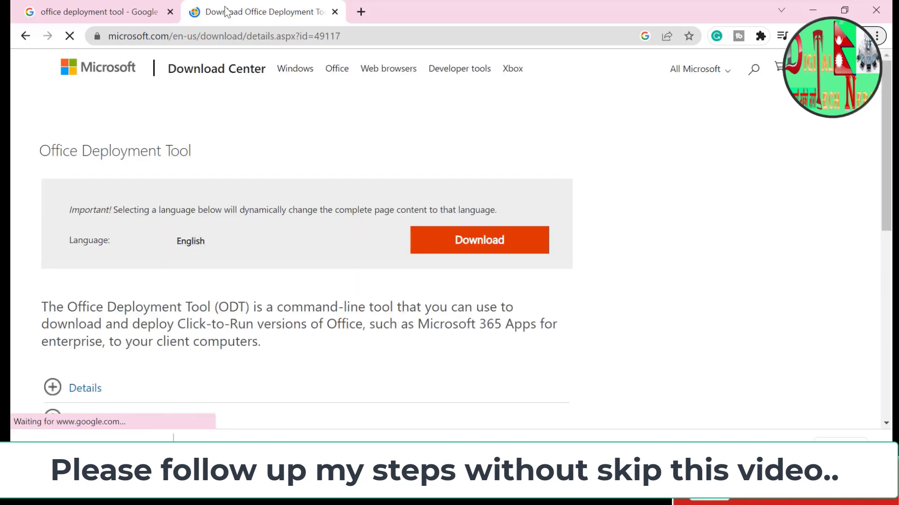
- Download the Office Deployment Tool in English and show the downloaded installer in its folder
scroll(322, 192, down, 8)
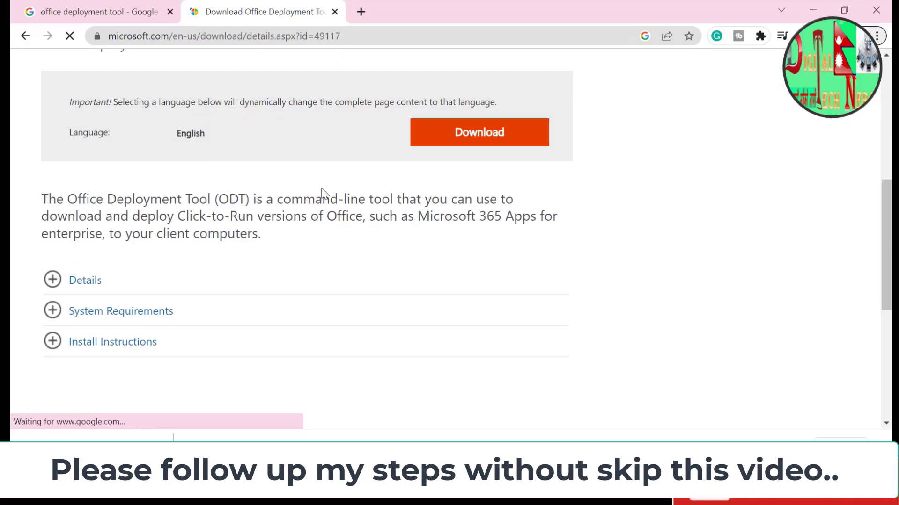
scroll(323, 200, up, 7)
scroll(329, 205, down, 11)
scroll(439, 132, up, 10)
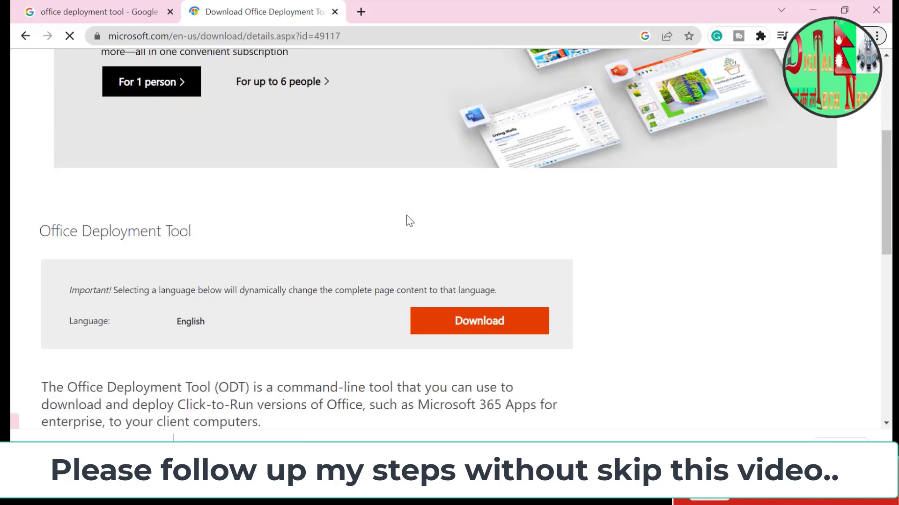
scroll(407, 220, down, 4)
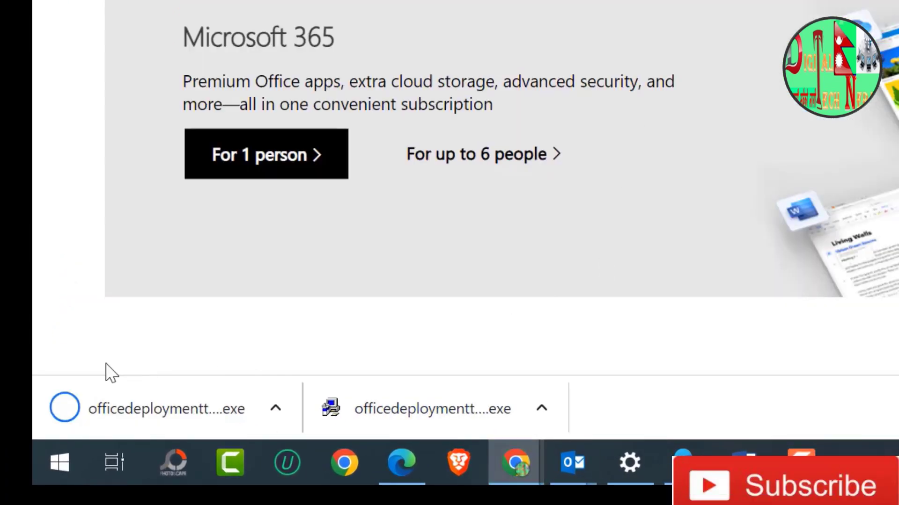
click(141, 411)
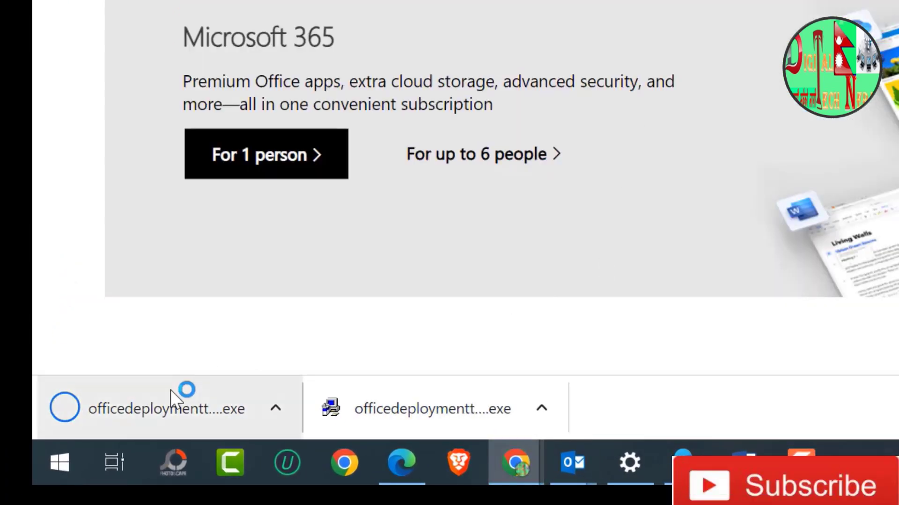
click(276, 411)
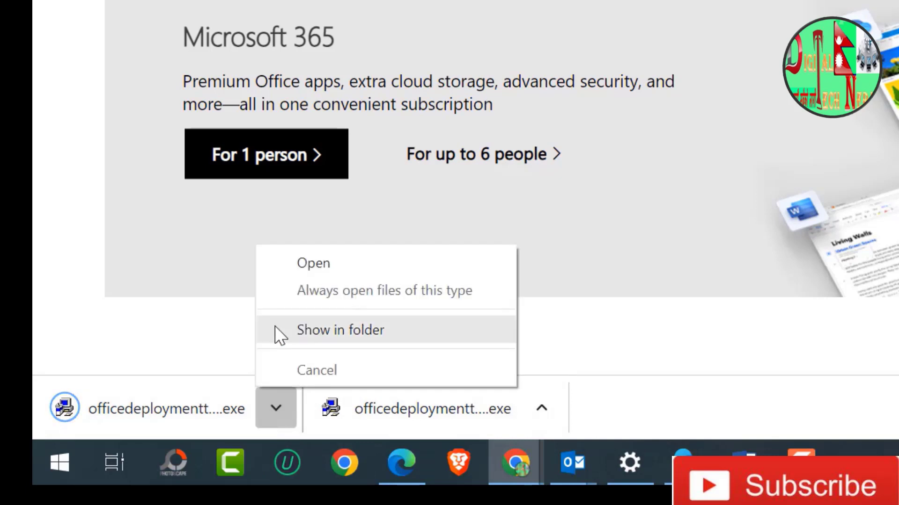
click(304, 330)
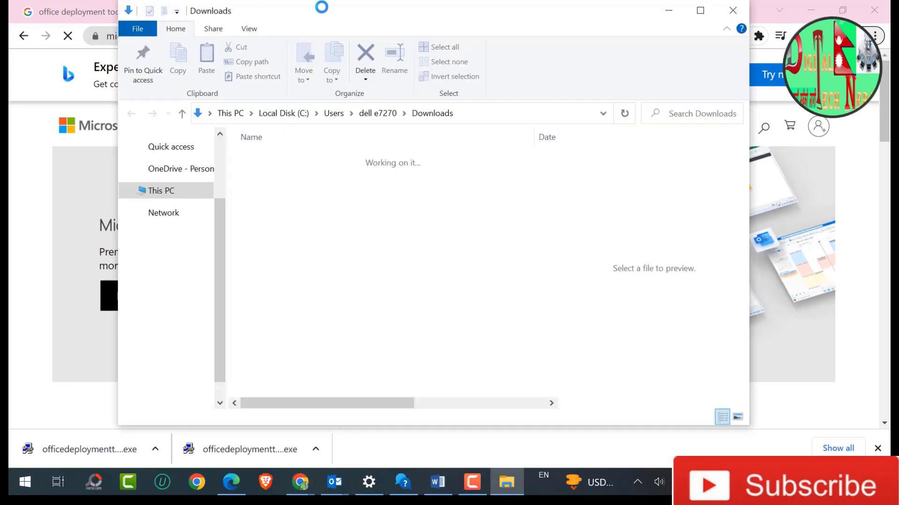
double_click(263, 16)
right_click(226, 167)
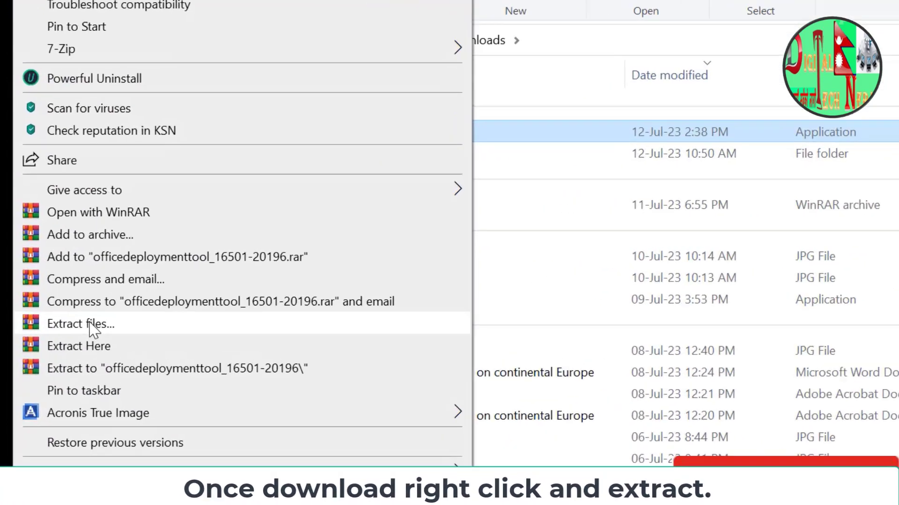
click(91, 328)
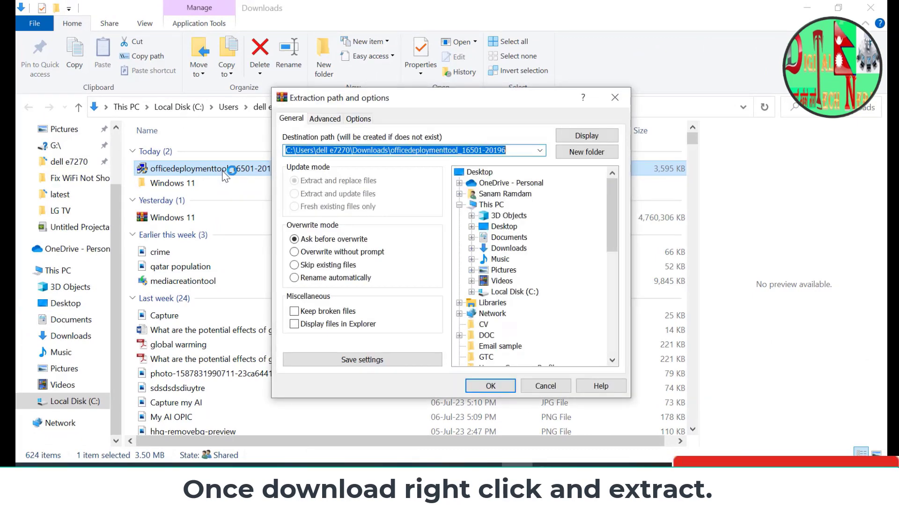
click(524, 150)
click(481, 387)
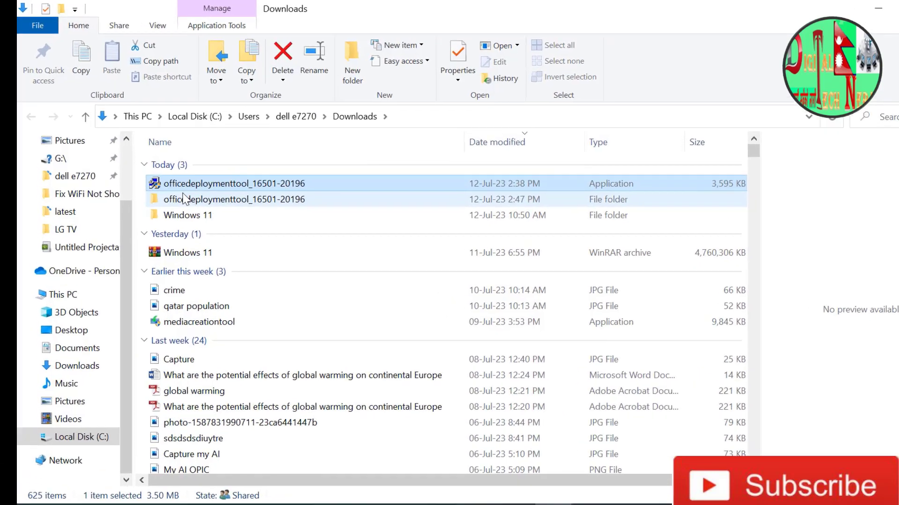
double_click(193, 184)
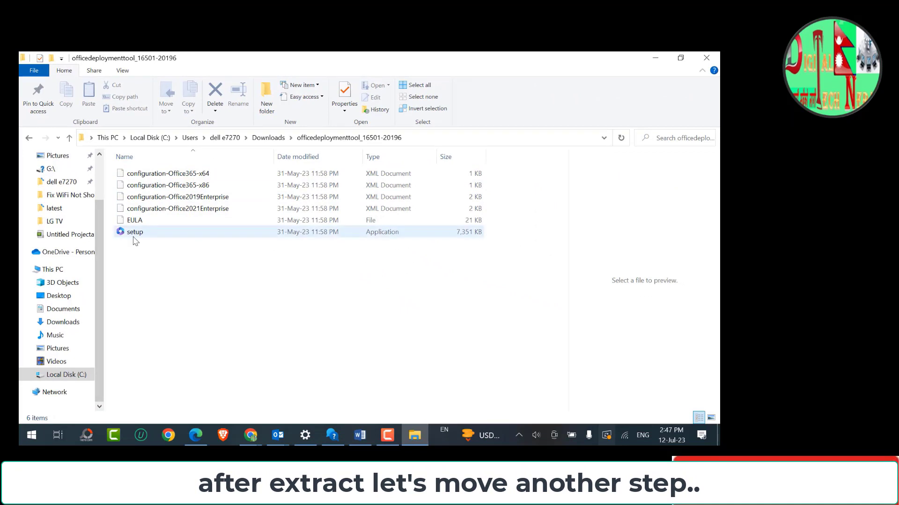
click(136, 234)
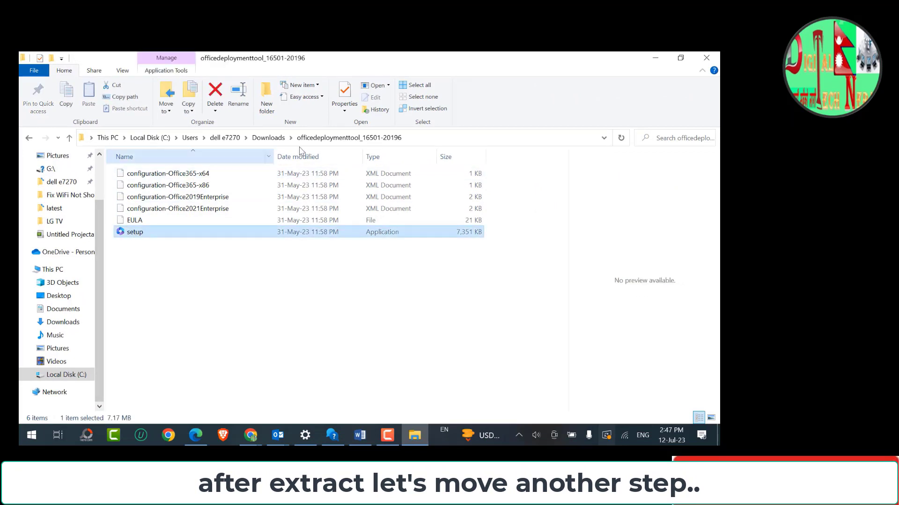
key(alt+Tab)
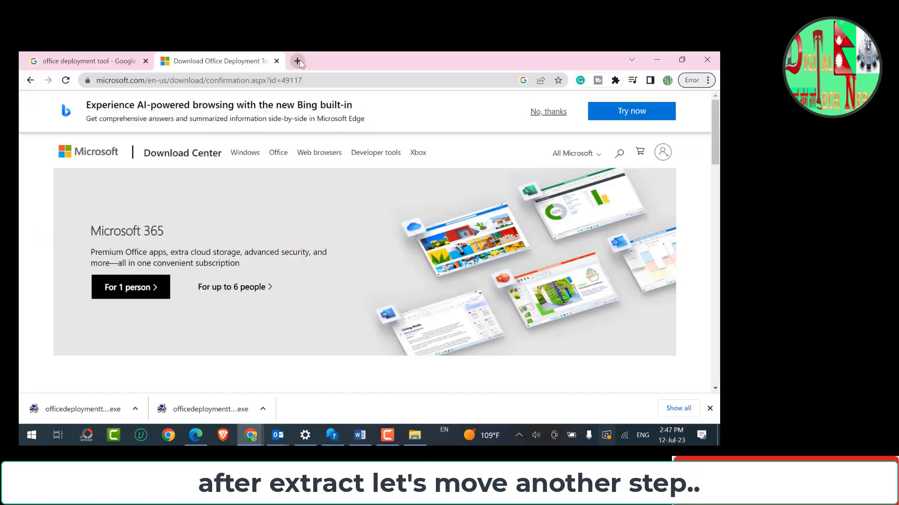
key(ctrl+t)
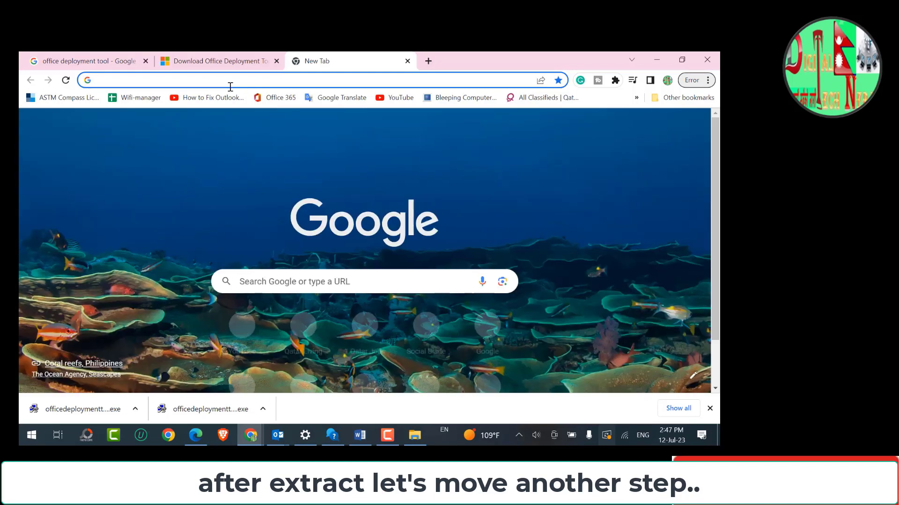
click(230, 85)
text(https)
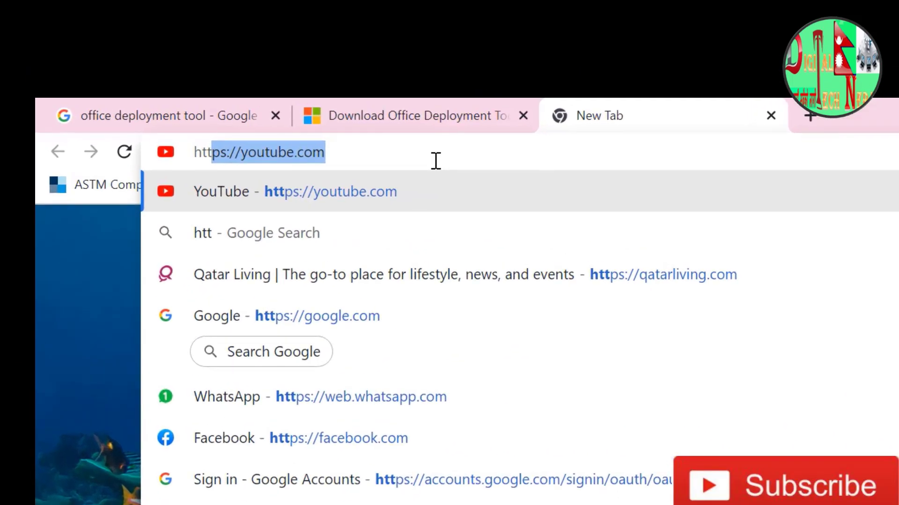
key(End)
key(BackSpace)
key(BackSpace)
key(BackSpace)
key(BackSpace)
key(BackSpace)
key(BackSpace)
key(BackSpace)
key(BackSpace)
key(BackSpace)
key(BackSpace)
key(BackSpace)
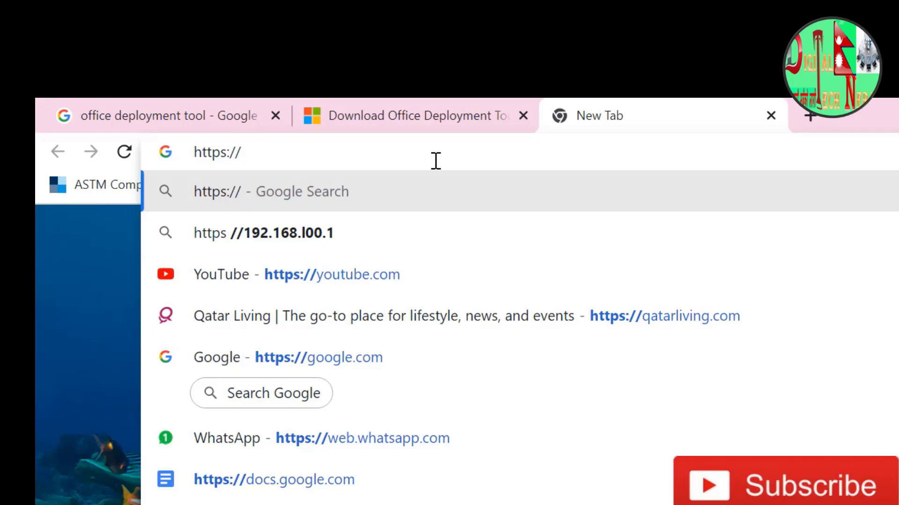
text(config)
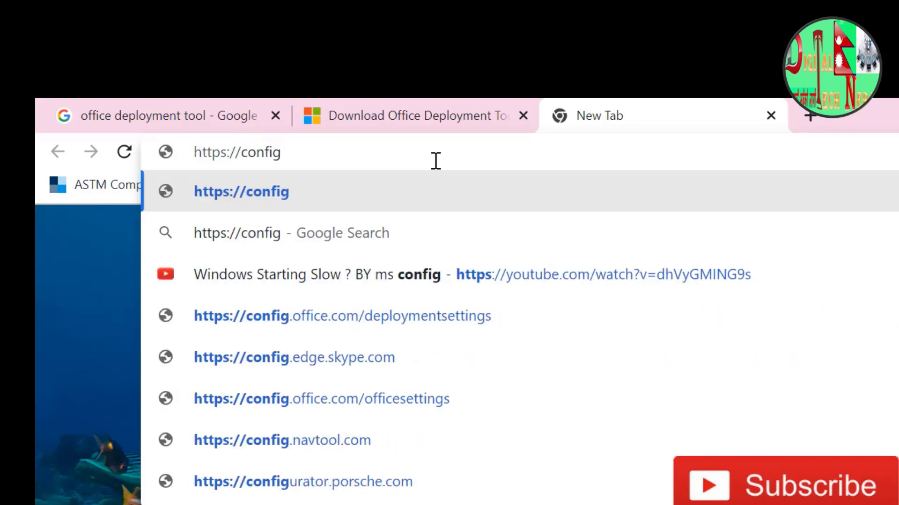
text(.office)
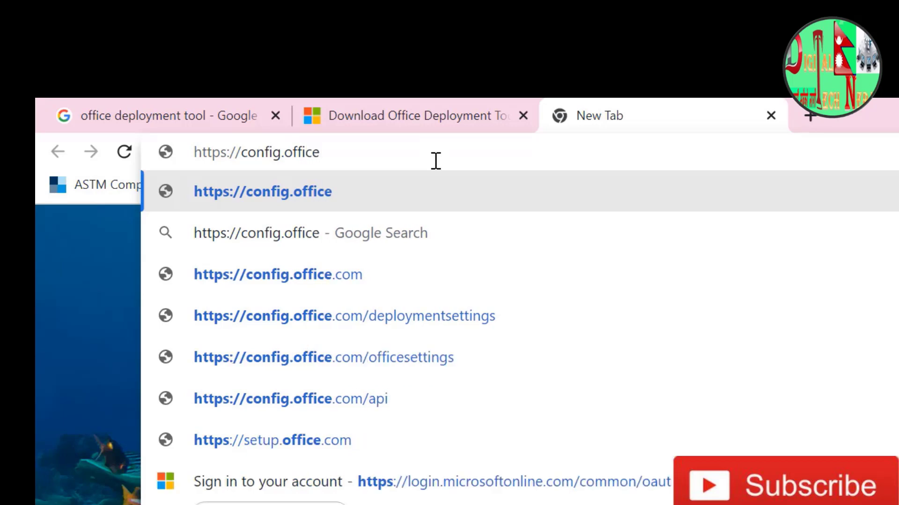
text(.com)
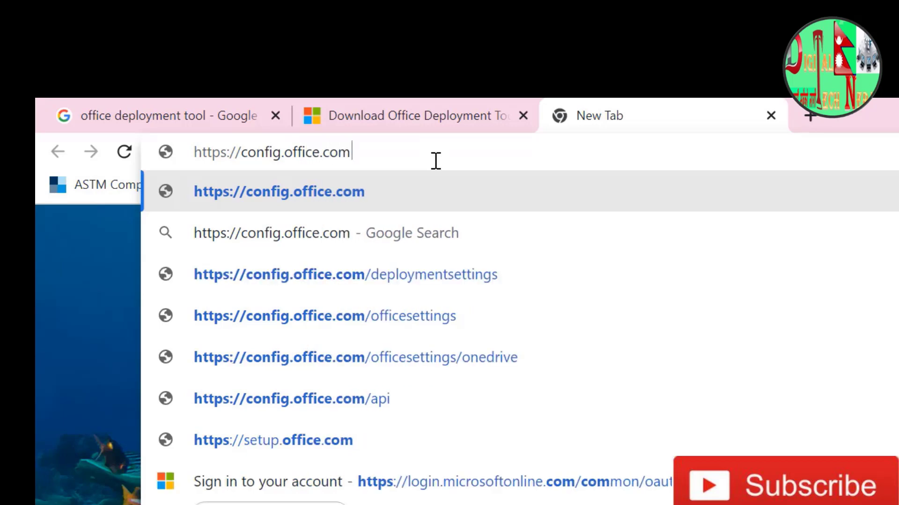
key(Return)
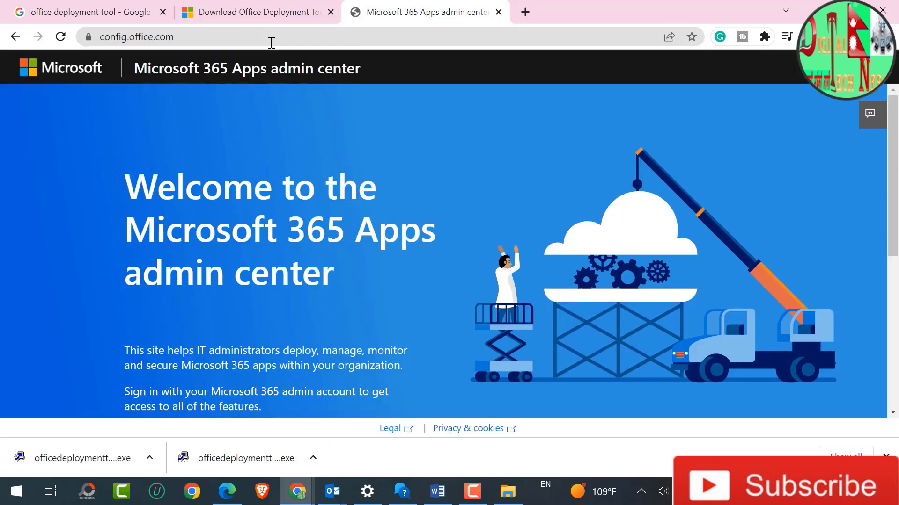
- In the Office Customization Tool's deployment settings, set the Office suite to Office Professional Plus 2019 - Volume License
scroll(329, 200, down, 5)
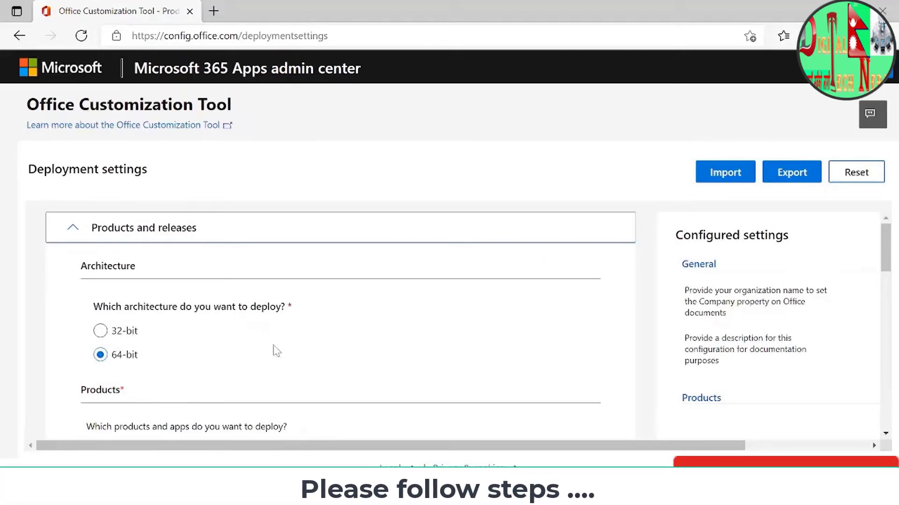
scroll(277, 351, down, 2)
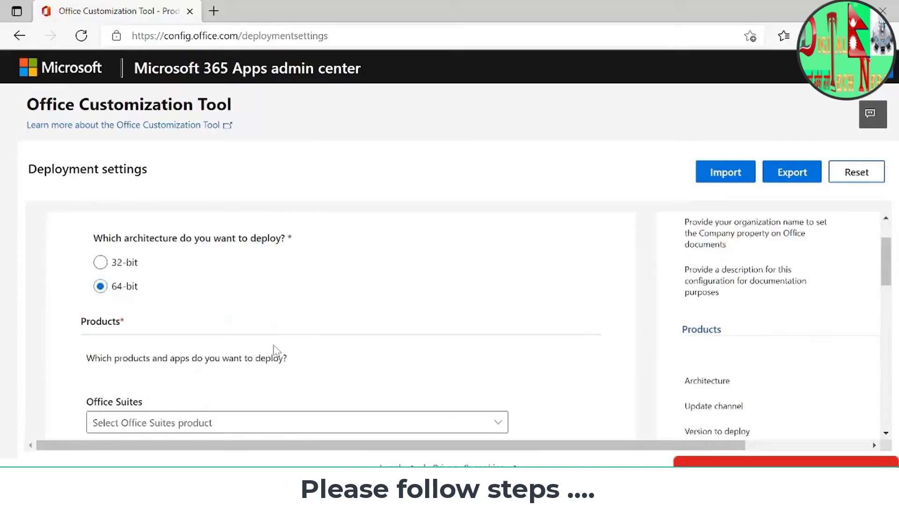
scroll(217, 389, down, 1)
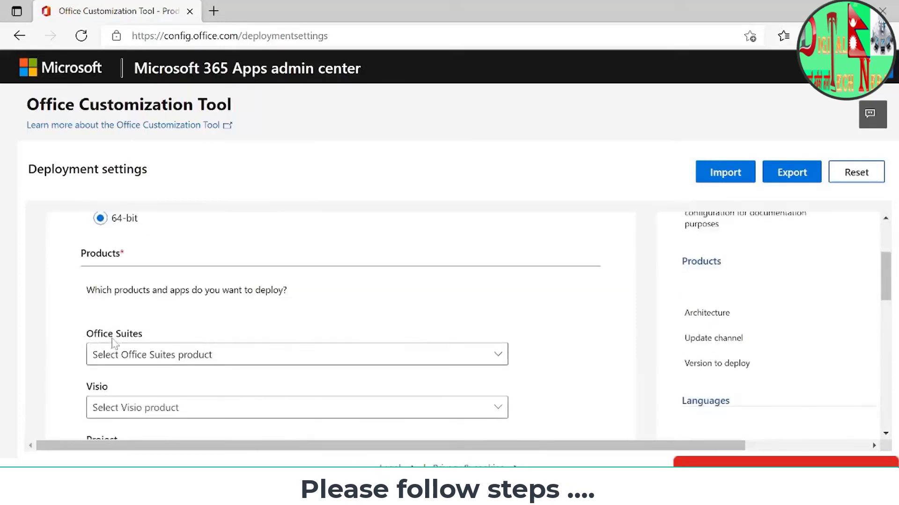
click(152, 357)
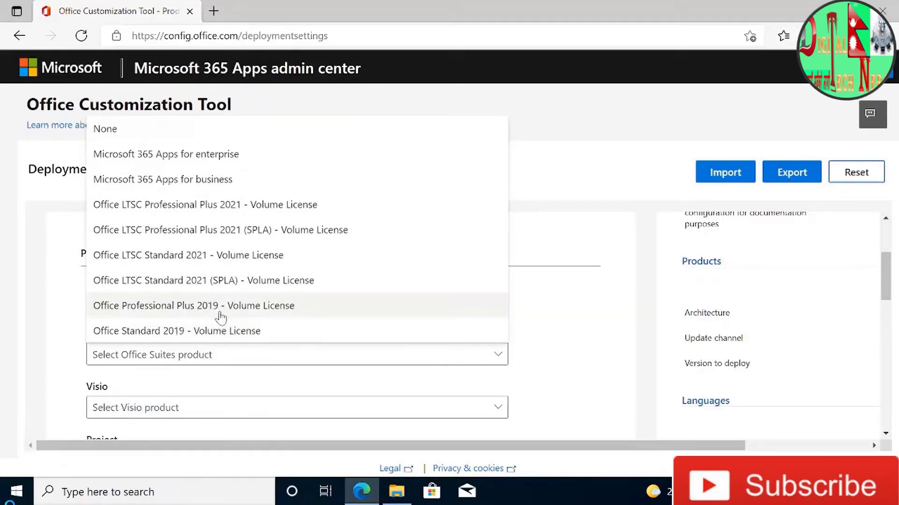
click(220, 312)
- Set the Visio product to None so that Visio is left out of the deployment
scroll(534, 337, down, 2)
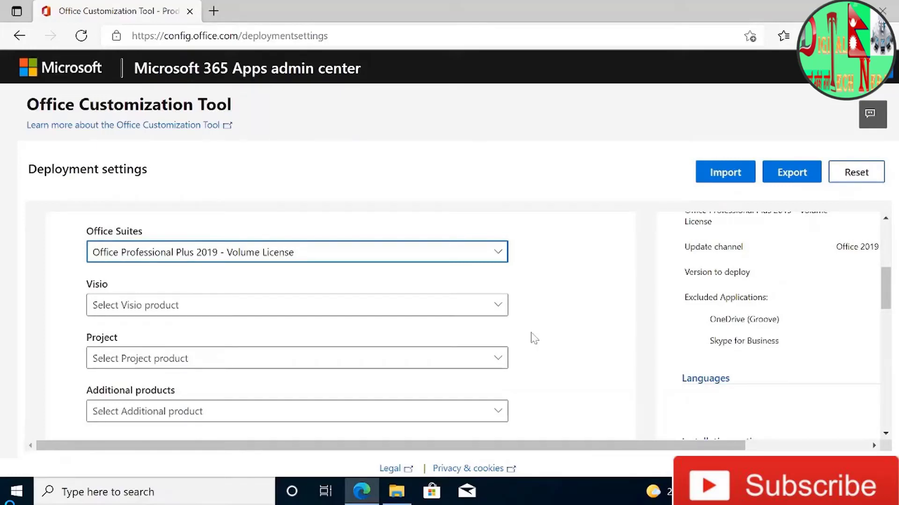
click(251, 310)
click(209, 329)
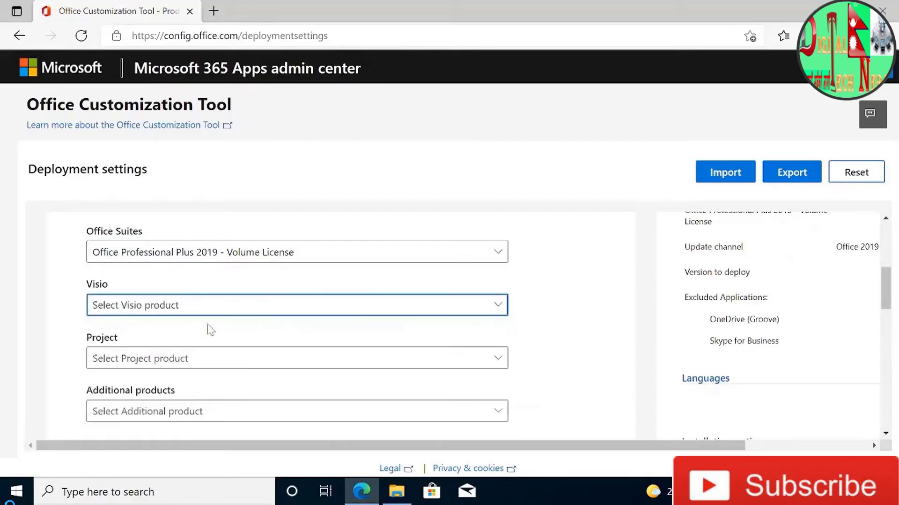
click(197, 314)
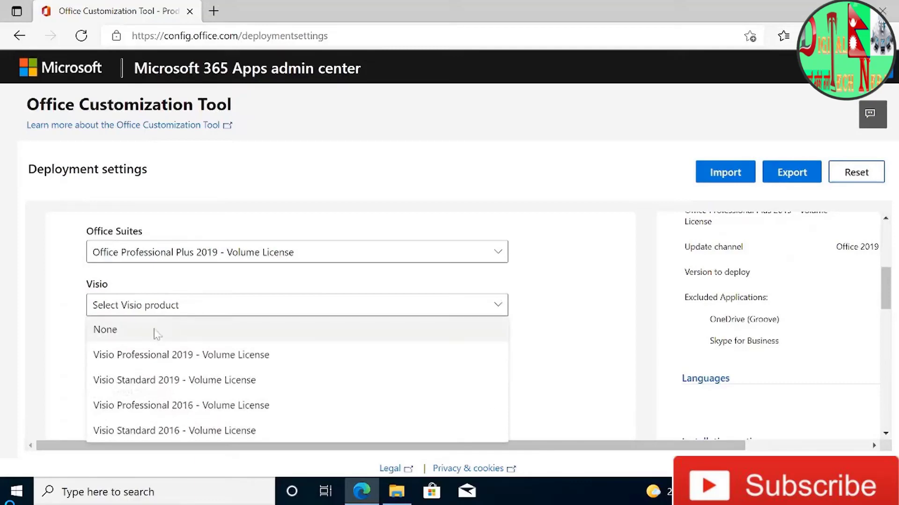
click(159, 328)
- Choose Office 2019 Perpetual Enterprise as the update channel and Latest as the version to deploy
scroll(249, 358, down, 1)
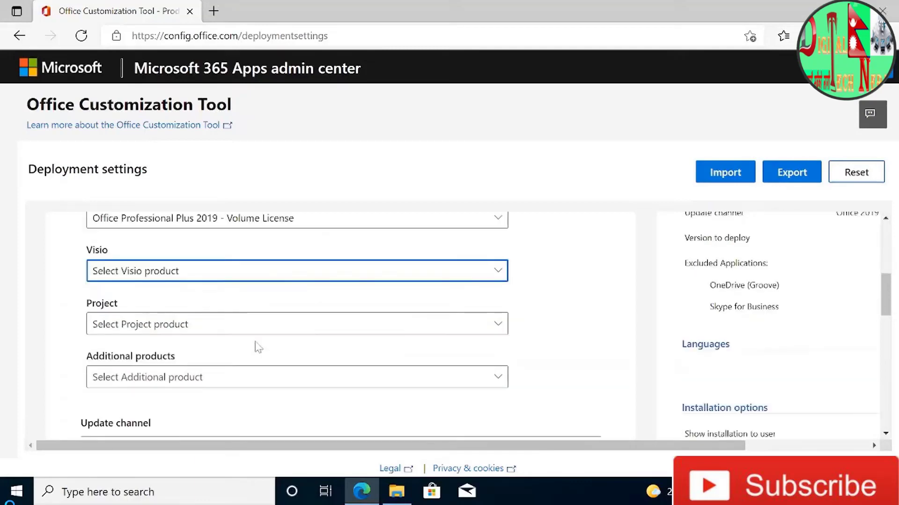
scroll(258, 347, down, 1)
scroll(257, 347, down, 1)
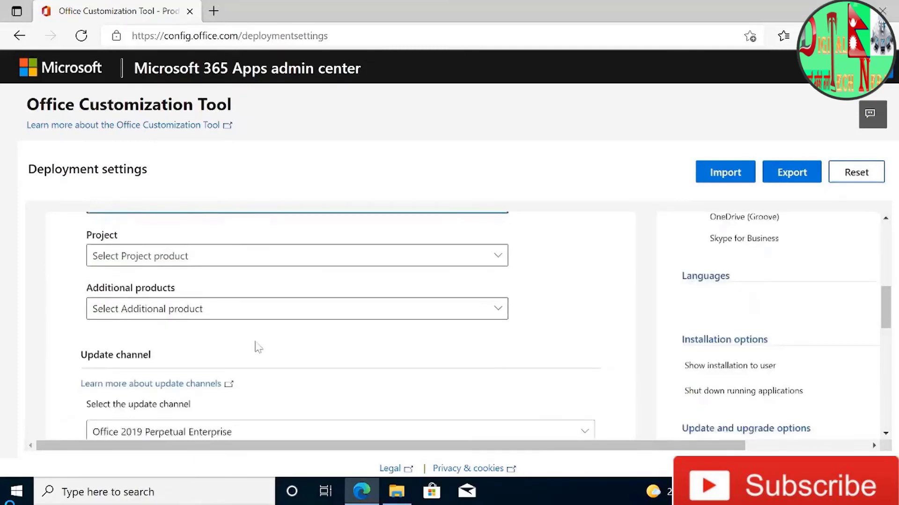
scroll(256, 348, down, 4)
click(245, 302)
click(258, 321)
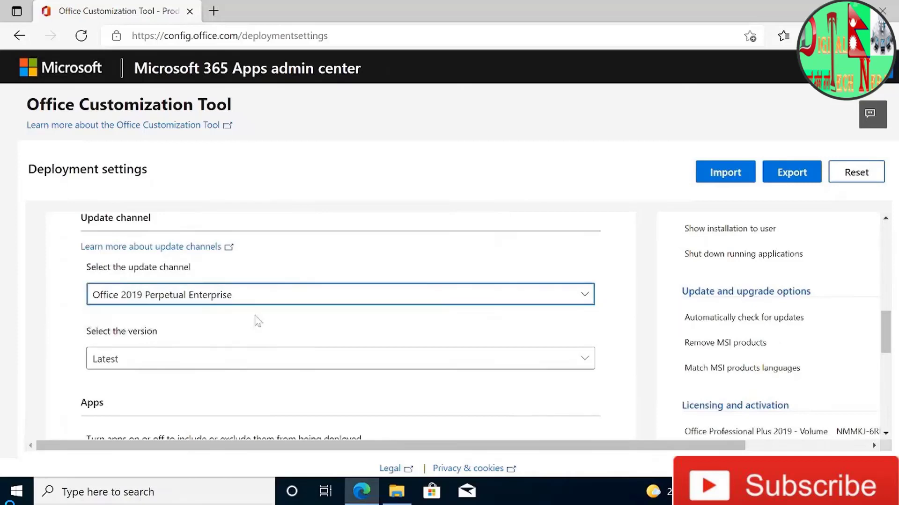
scroll(258, 321, down, 1)
click(231, 321)
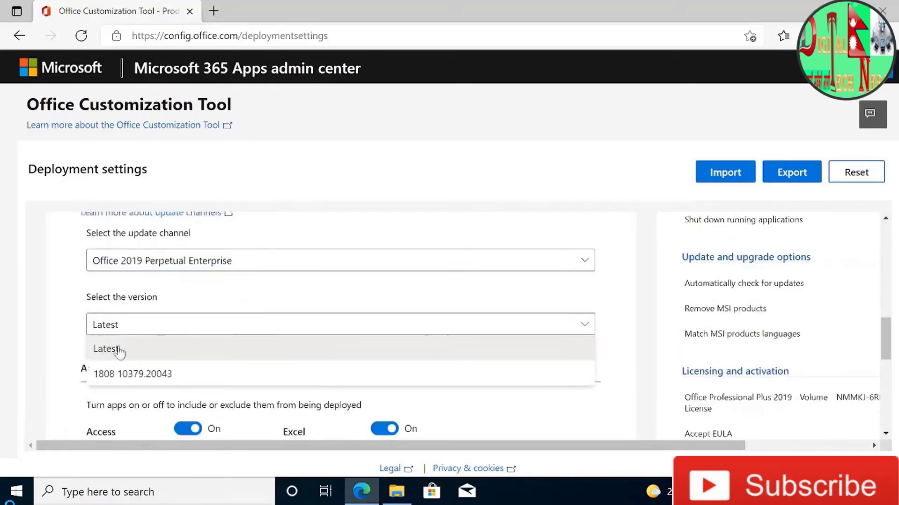
click(120, 351)
- Keep the default app selection and set the primary language to English (United States) in the Language section
scroll(270, 375, down, 1)
scroll(259, 337, down, 1)
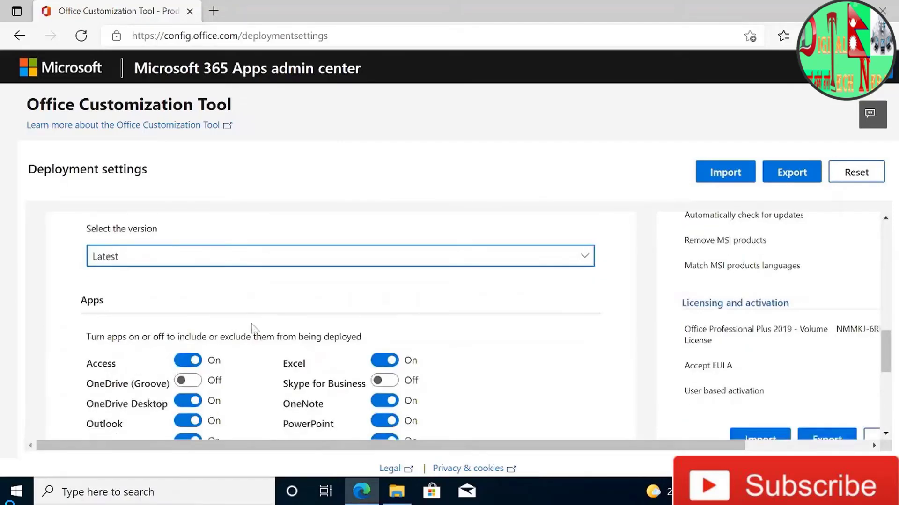
scroll(271, 315, down, 1)
scroll(272, 314, down, 1)
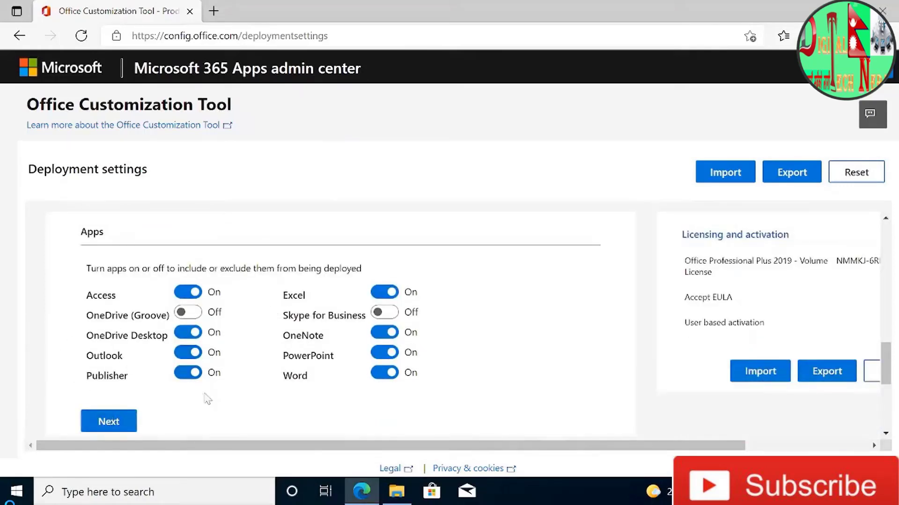
scroll(206, 397, down, 3)
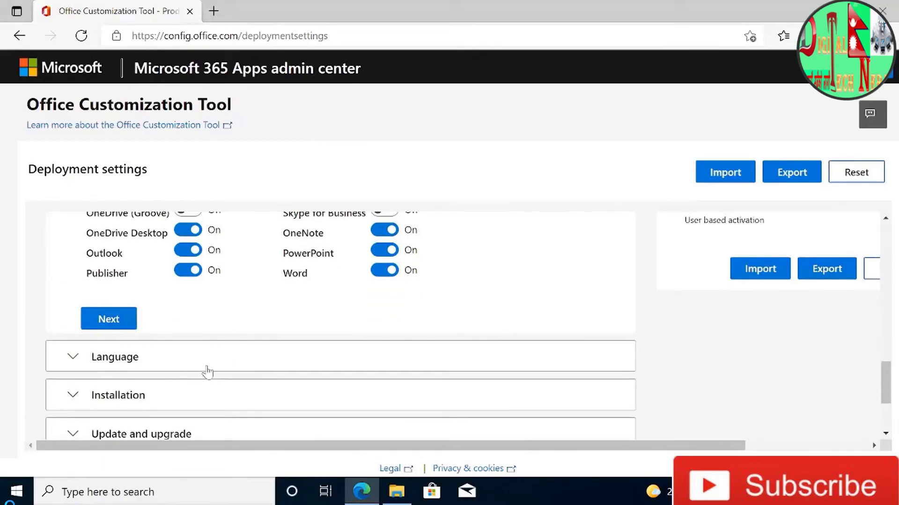
click(149, 359)
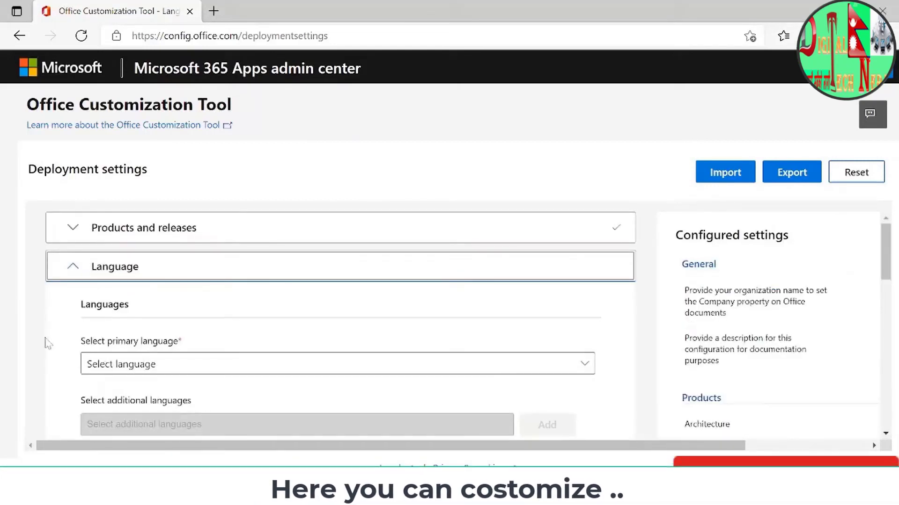
click(153, 369)
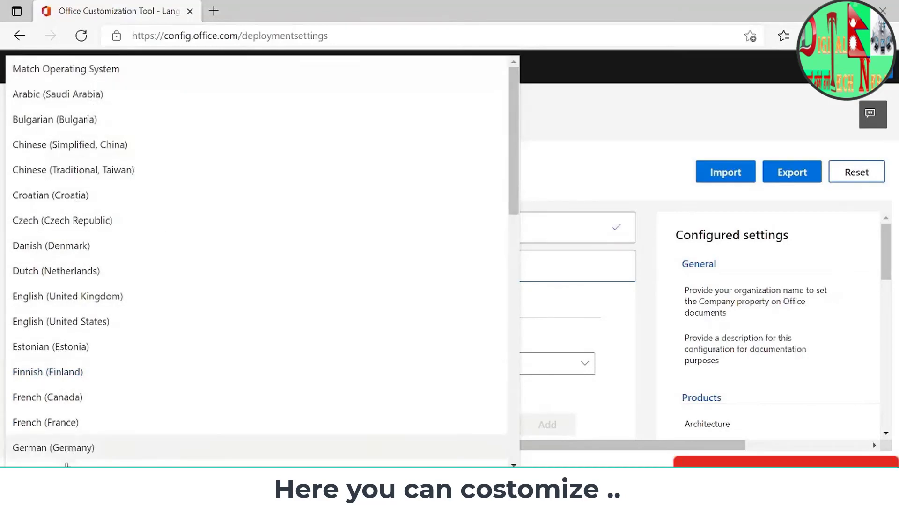
scroll(56, 421, down, 1)
click(67, 309)
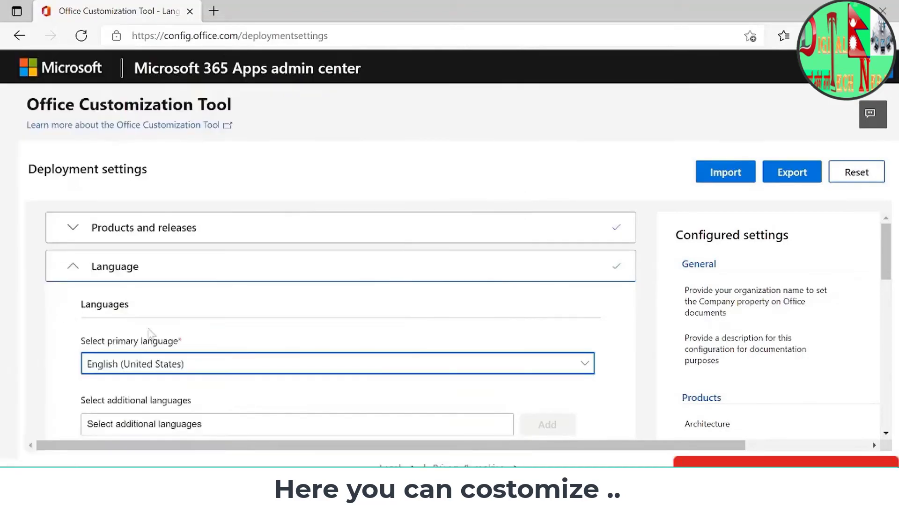
- Open the Installation section, keep its default options and continue to the Update and upgrade section
scroll(602, 398, down, 2)
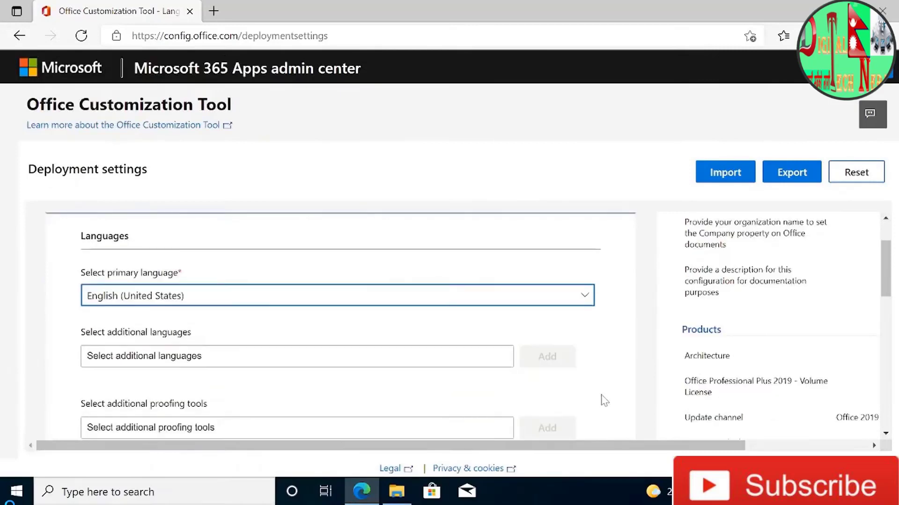
scroll(620, 393, down, 1)
scroll(637, 385, down, 1)
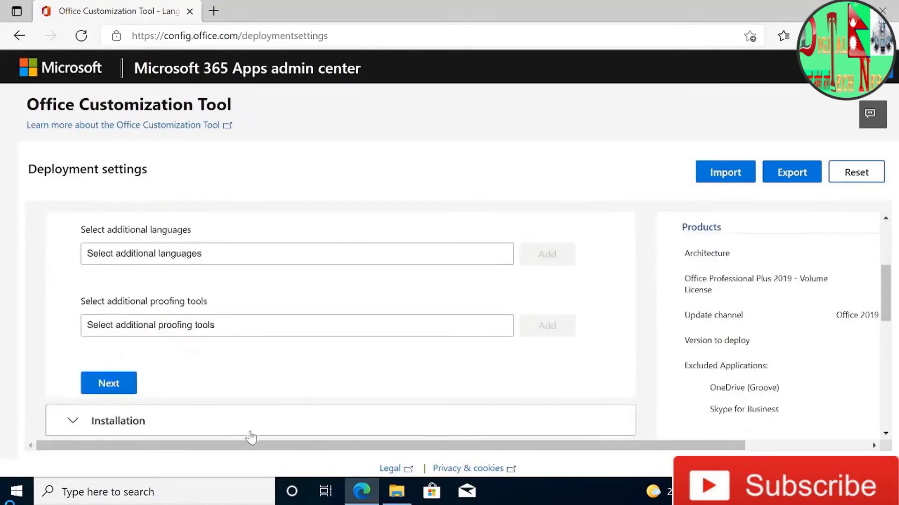
scroll(187, 368, down, 2)
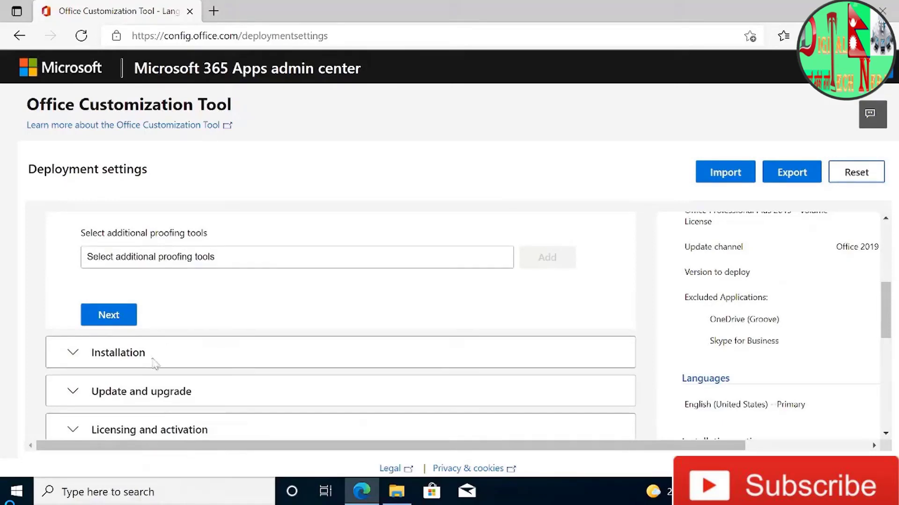
click(153, 358)
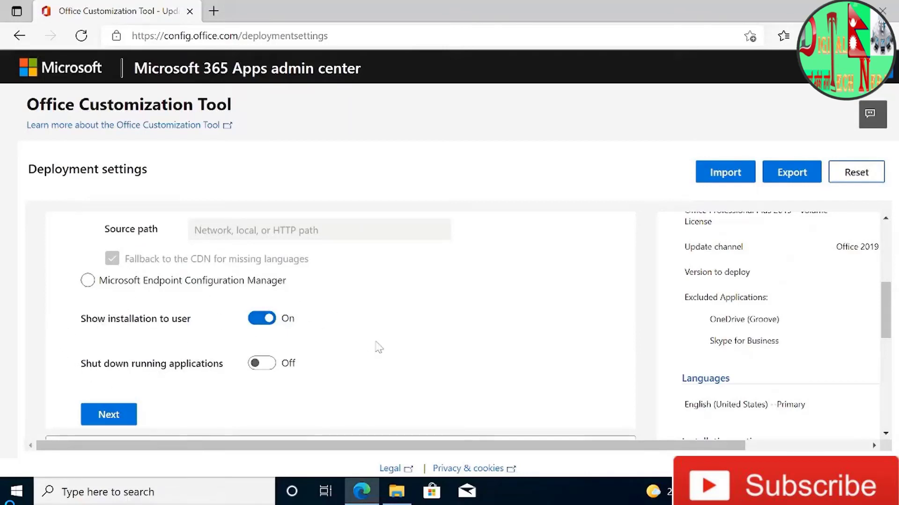
scroll(379, 347, down, 2)
click(180, 351)
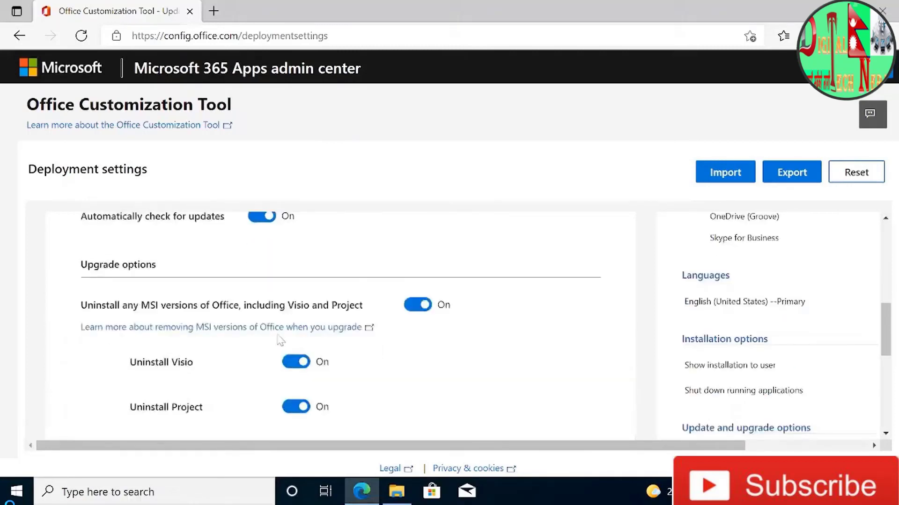
- Review the update and MSI uninstall options, keep their defaults and continue to Licensing and activation
scroll(285, 337, down, 1)
scroll(253, 271, down, 2)
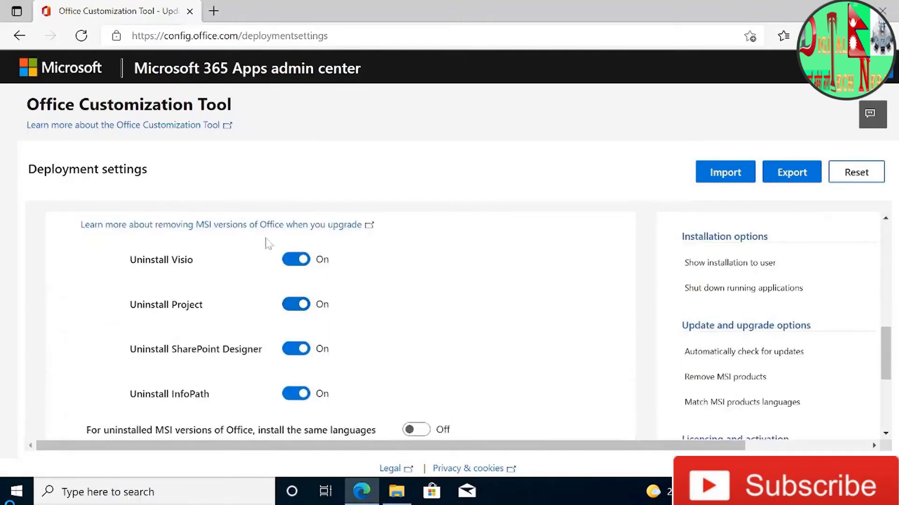
scroll(348, 330, down, 3)
scroll(211, 232, up, 5)
scroll(158, 275, up, 3)
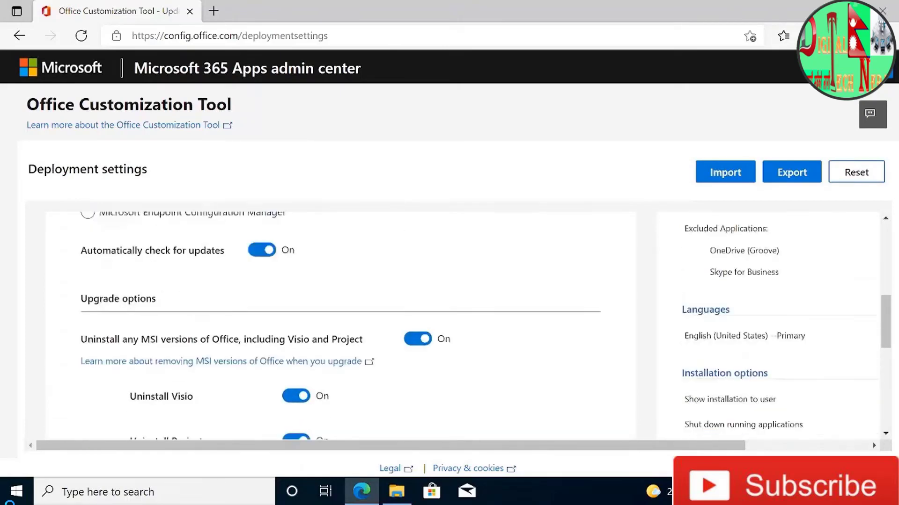
scroll(118, 337, down, 10)
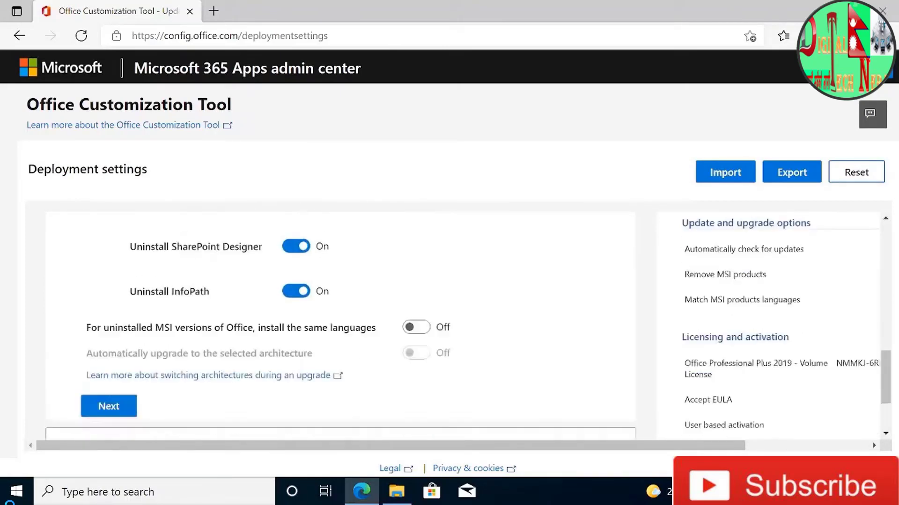
click(124, 305)
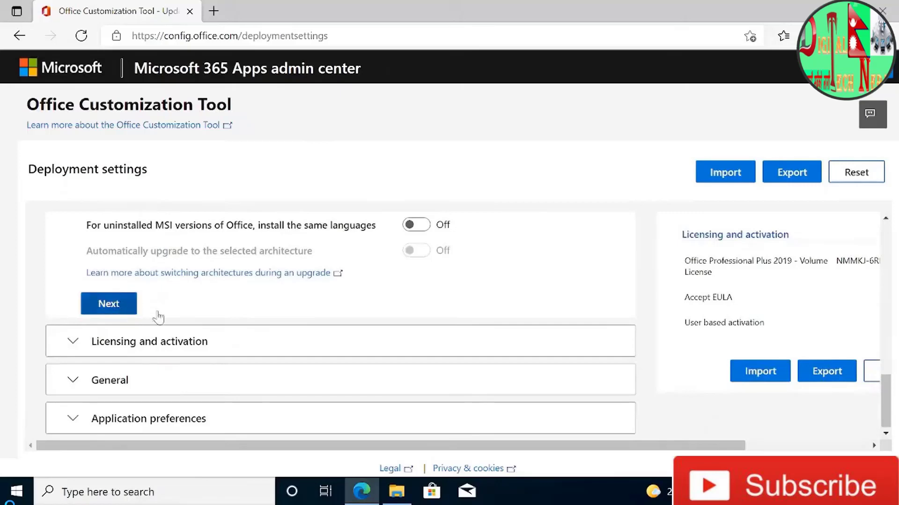
- Keep the KMS product key option and user based activation, and continue to the General section
scroll(241, 386, down, 2)
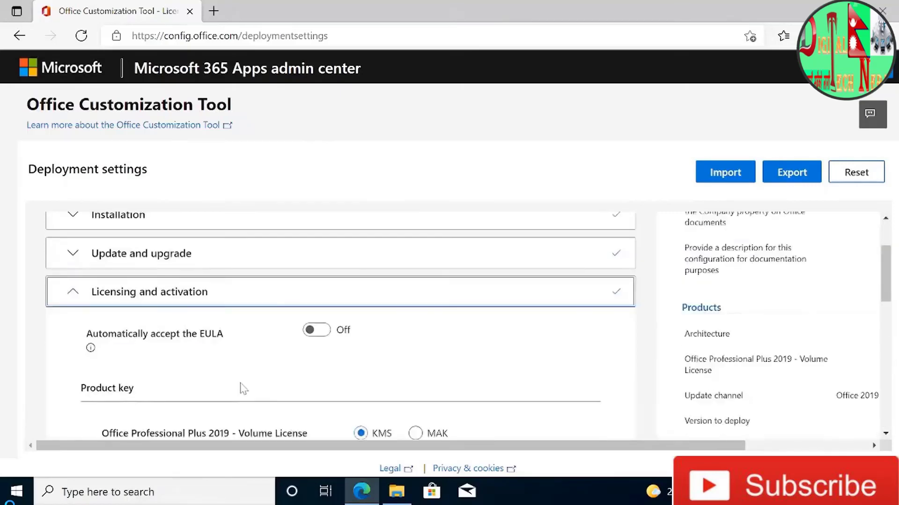
scroll(240, 364, down, 5)
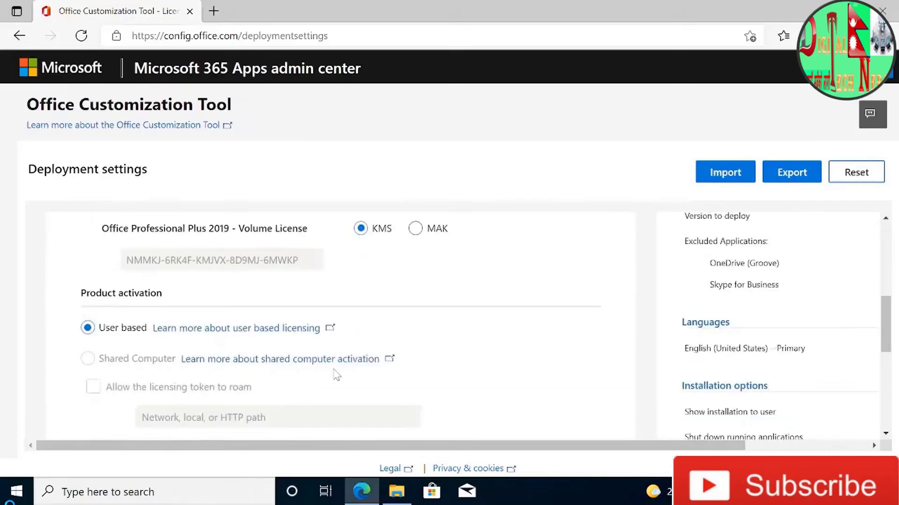
scroll(336, 374, down, 3)
click(108, 323)
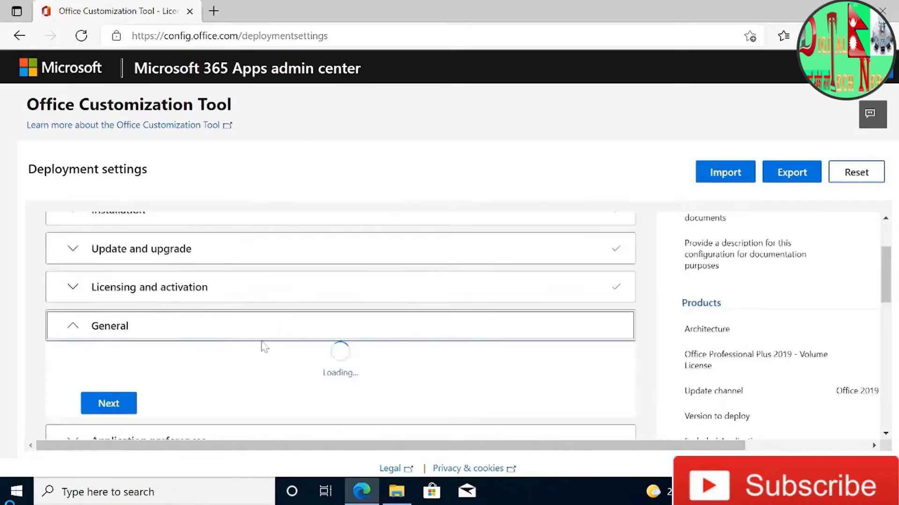
- Leave the organization name and configuration description blank and continue to Application preferences
scroll(272, 360, down, 2)
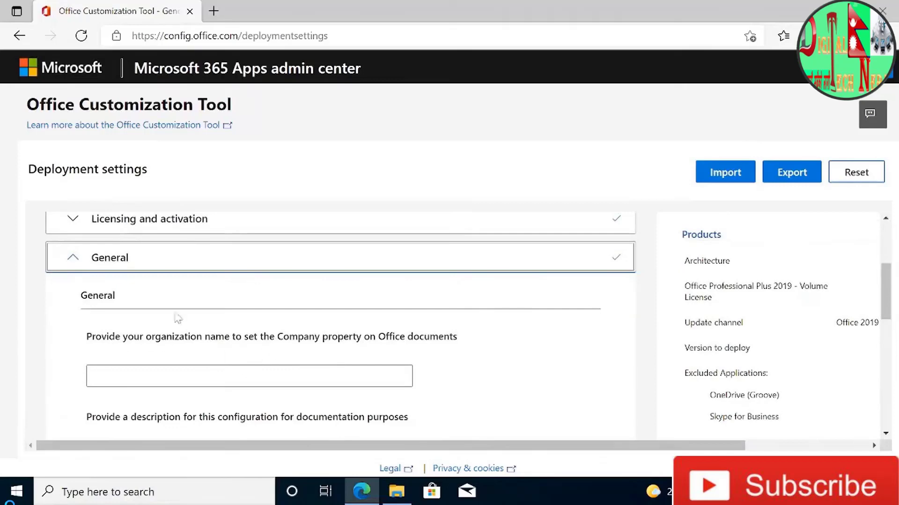
scroll(215, 363, down, 5)
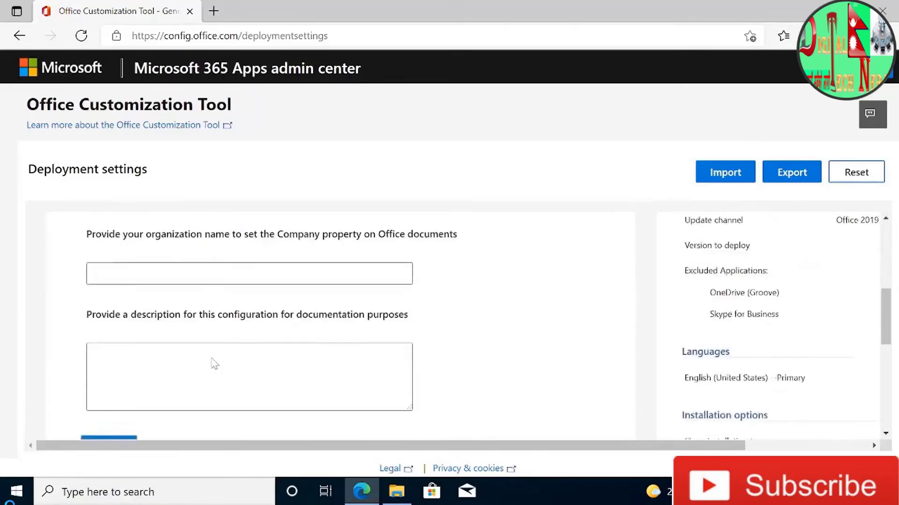
scroll(94, 281, down, 2)
click(113, 311)
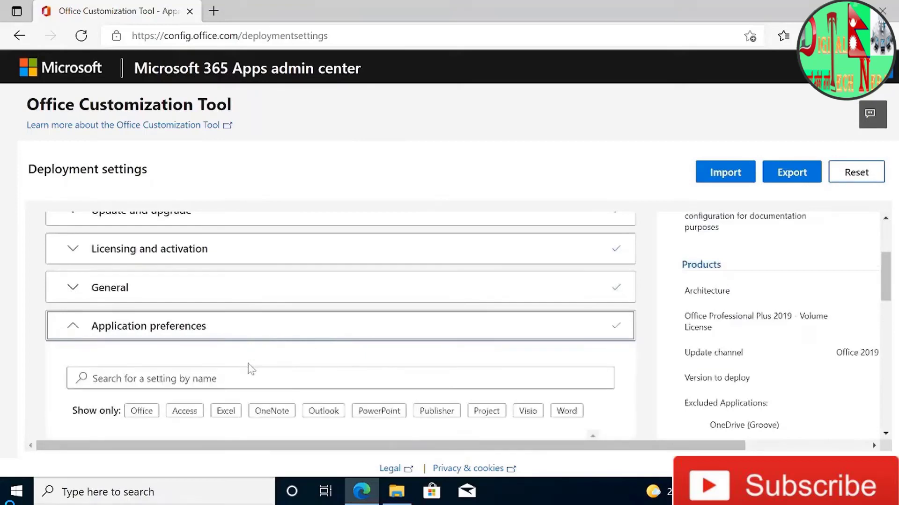
- Look through the application preferences list and finish the section without changing any preference
scroll(250, 370, down, 3)
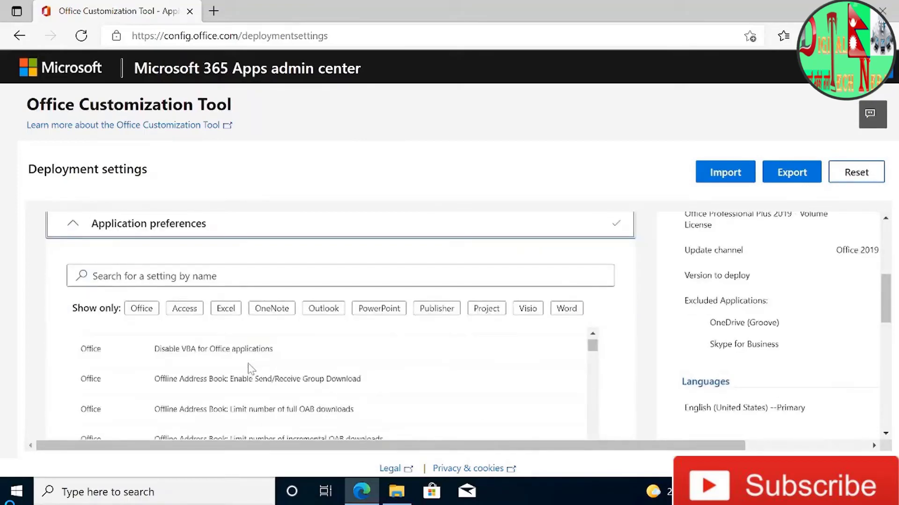
scroll(252, 369, up, 2)
scroll(251, 369, down, 10)
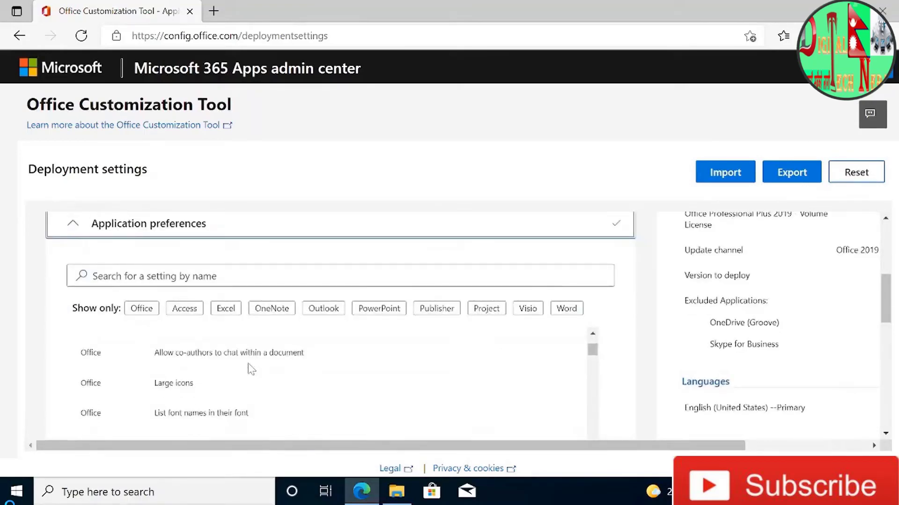
scroll(262, 377, down, 5)
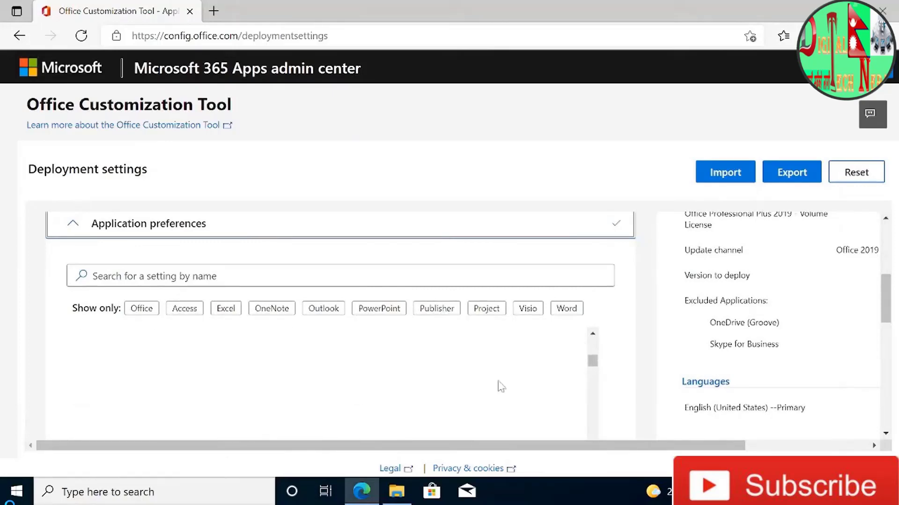
scroll(614, 372, down, 10)
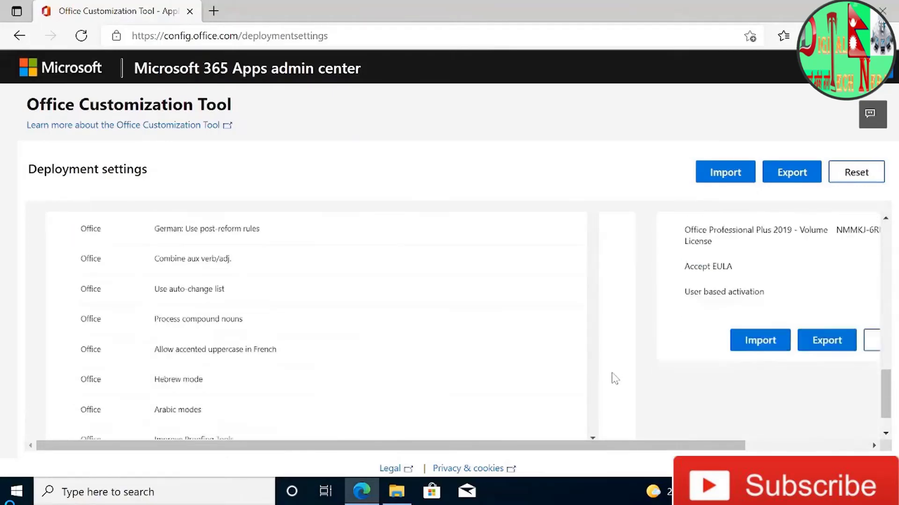
click(112, 427)
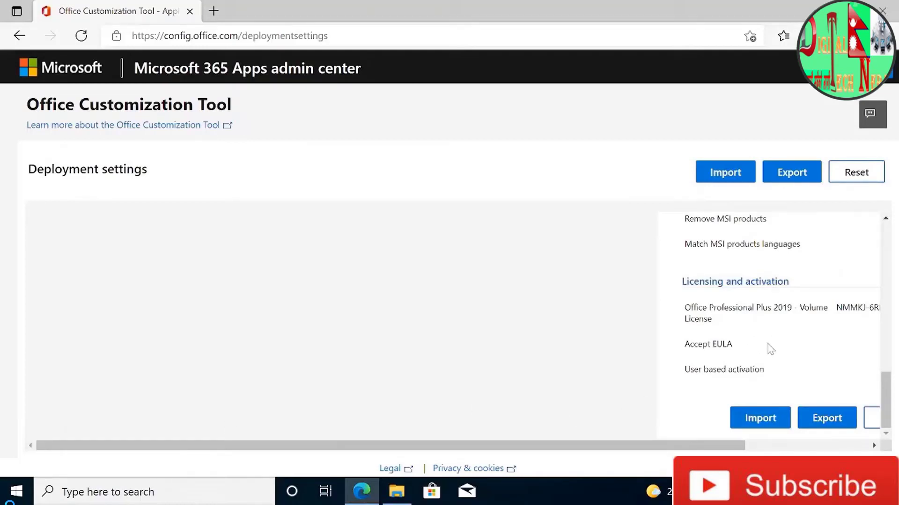
- Review the Configured settings summary, from products and languages through licensing and activation
scroll(770, 349, up, 8)
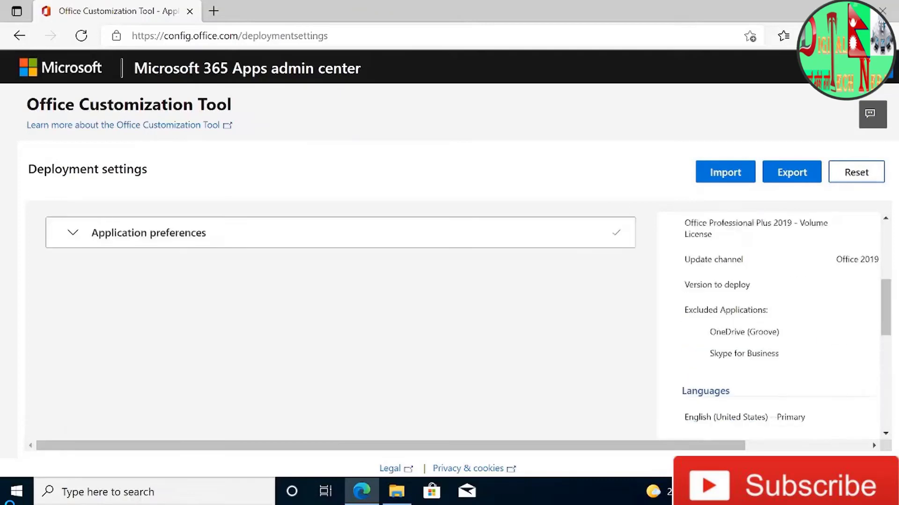
scroll(772, 337, up, 5)
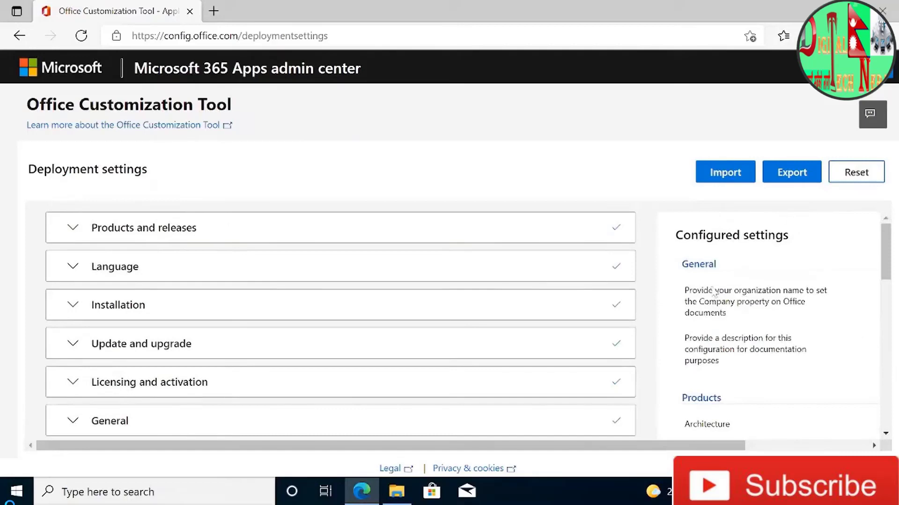
scroll(715, 294, down, 8)
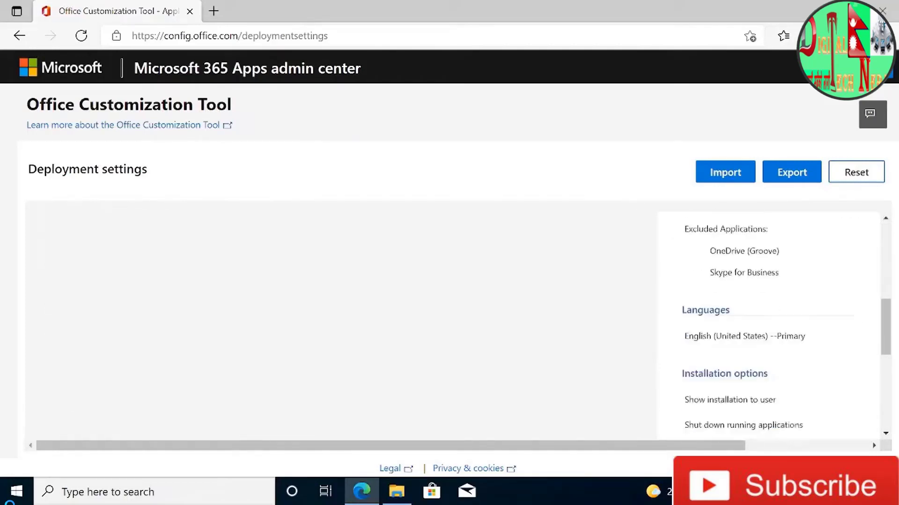
scroll(731, 372, down, 3)
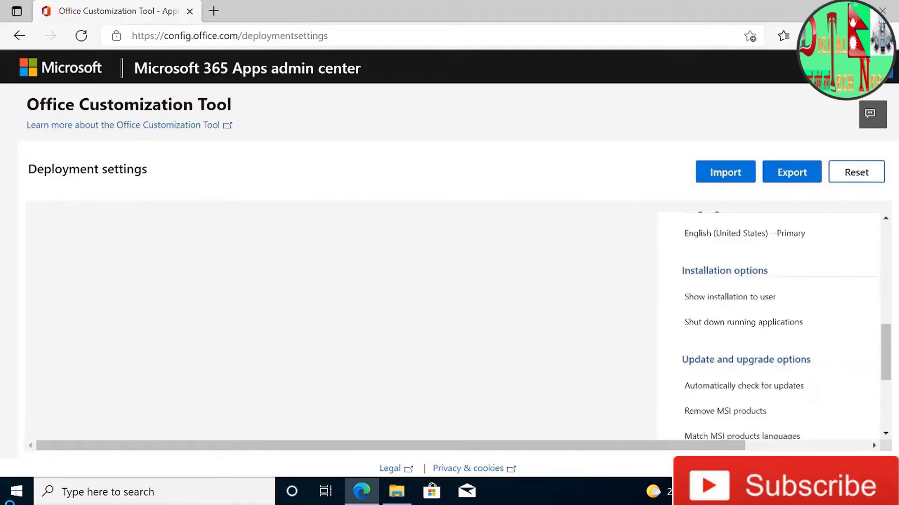
scroll(731, 371, down, 1)
scroll(777, 366, down, 1)
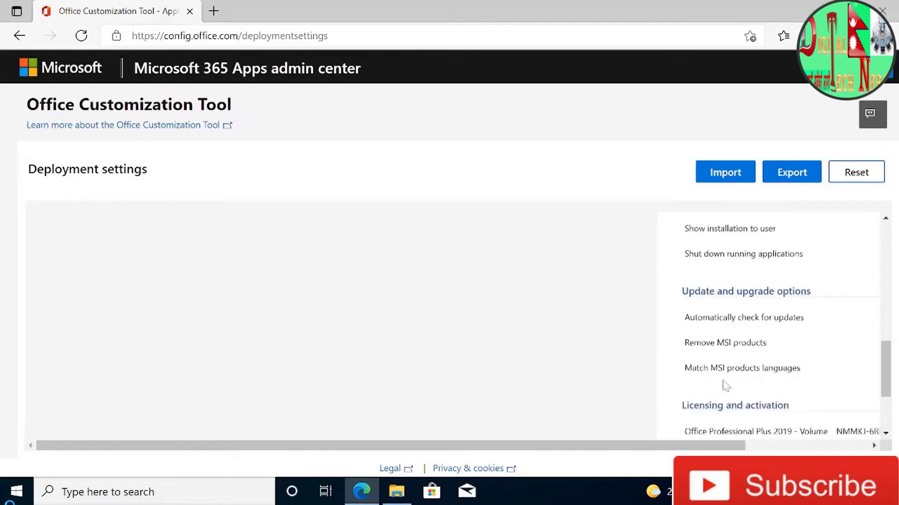
scroll(810, 325, down, 2)
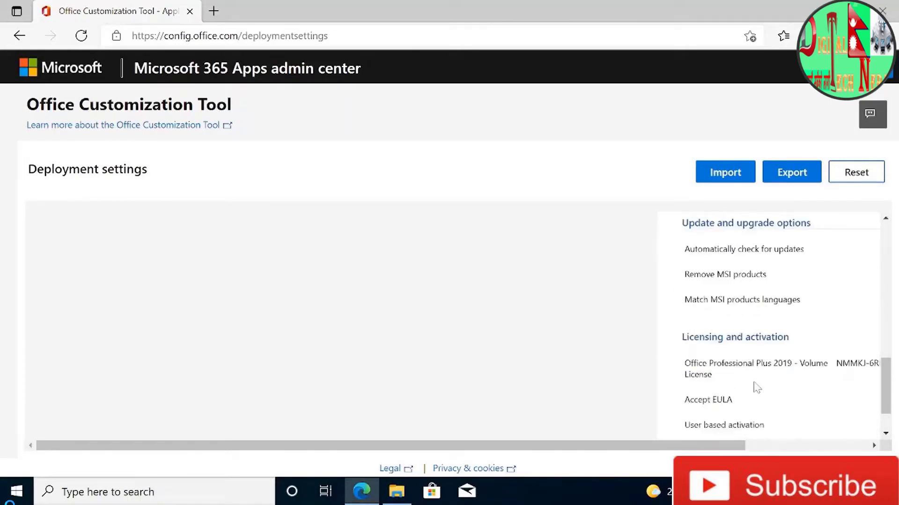
scroll(757, 388, down, 2)
scroll(762, 361, up, 8)
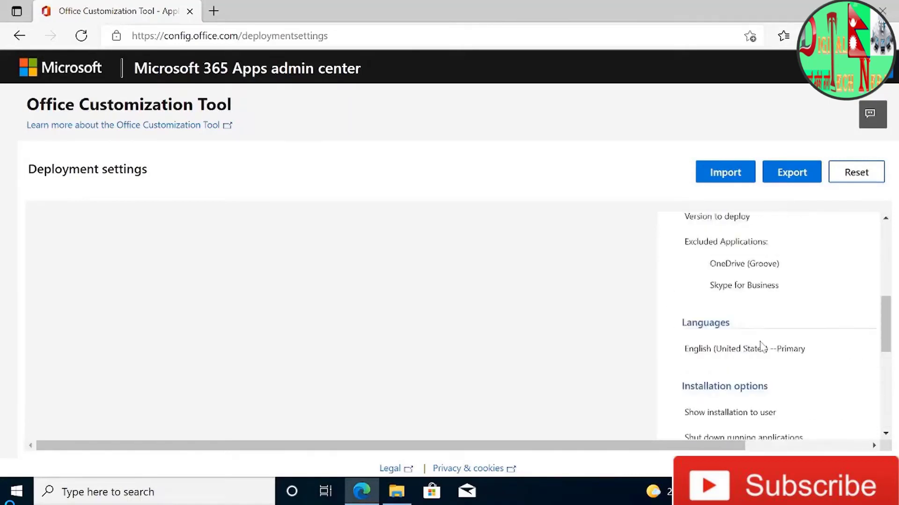
scroll(760, 347, up, 6)
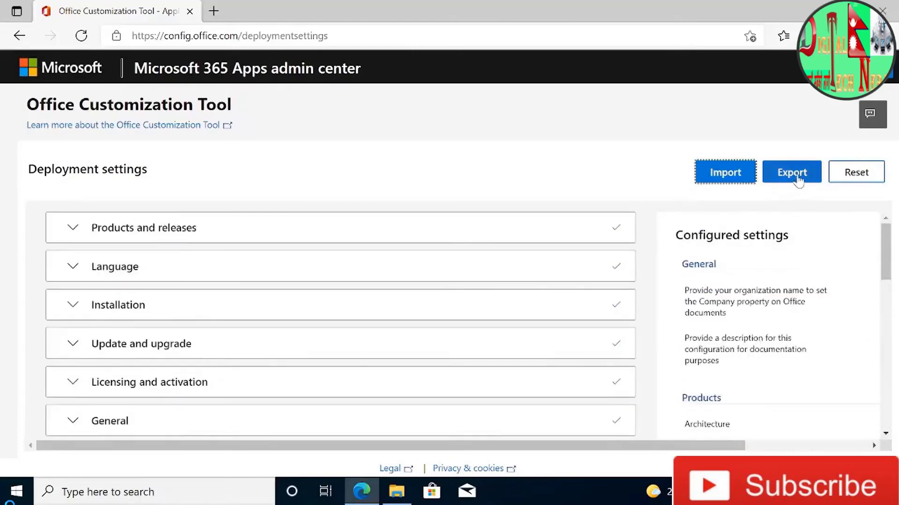
- Start exporting the deployment settings and choose Keep Current Settings as the default file format
click(798, 181)
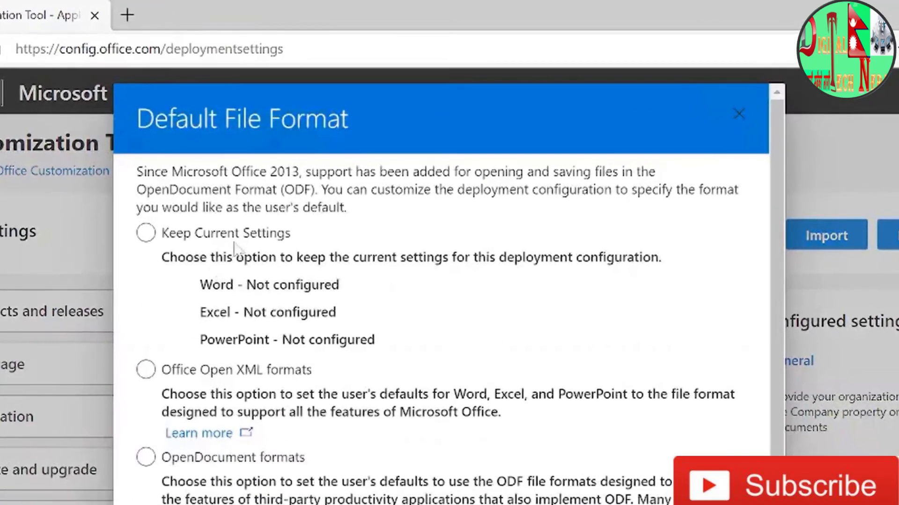
click(239, 236)
click(202, 372)
scroll(354, 338, down, 1)
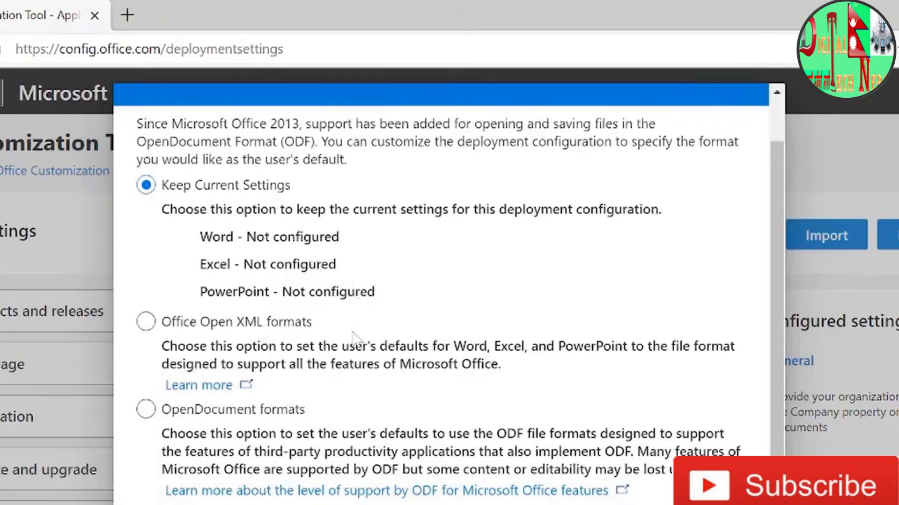
scroll(418, 309, up, 1)
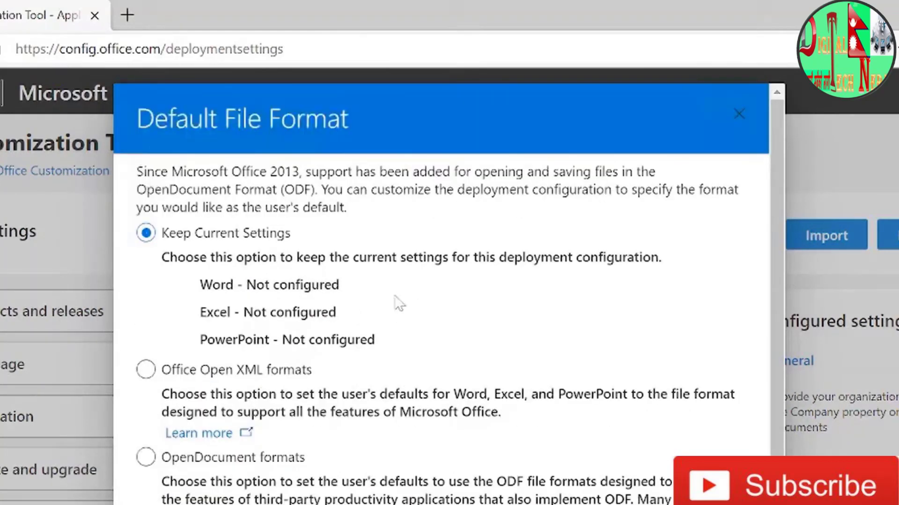
scroll(440, 412, down, 1)
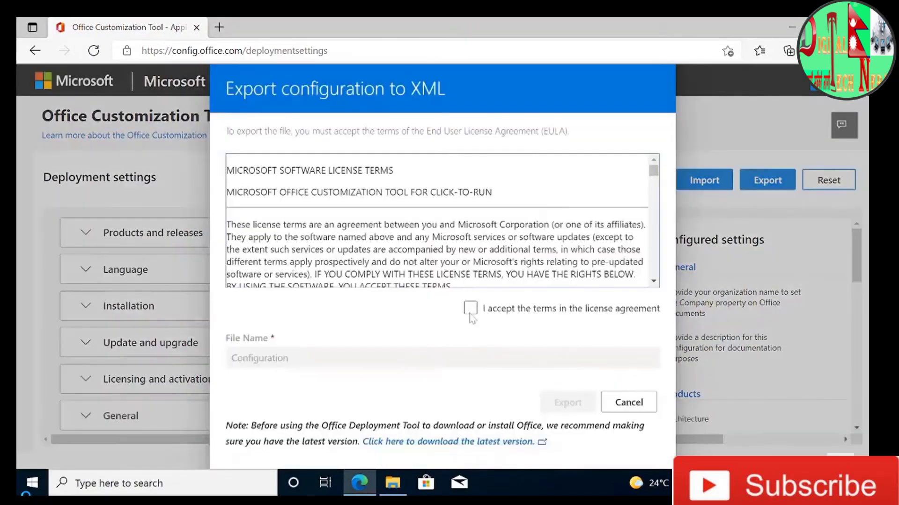
- Accept the license agreement, export the file under the name Configuration, and keep the downloaded Configuration.xml
click(470, 311)
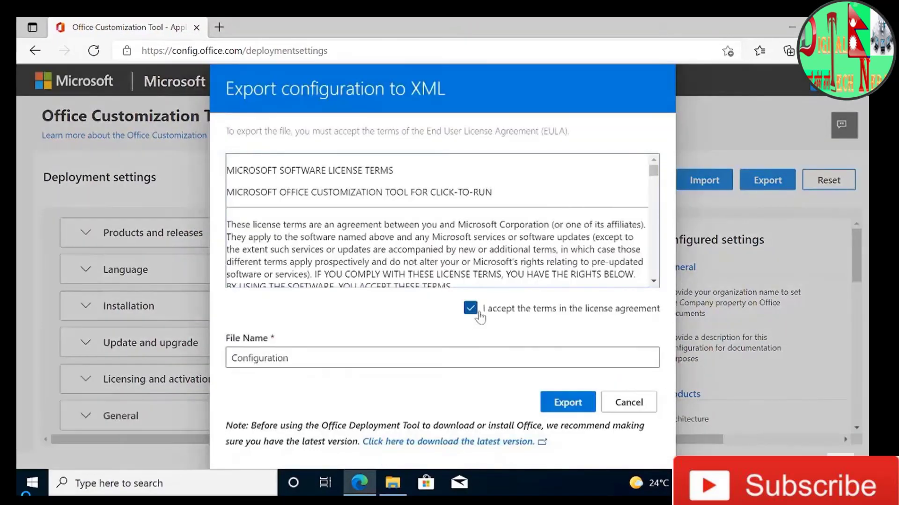
click(568, 403)
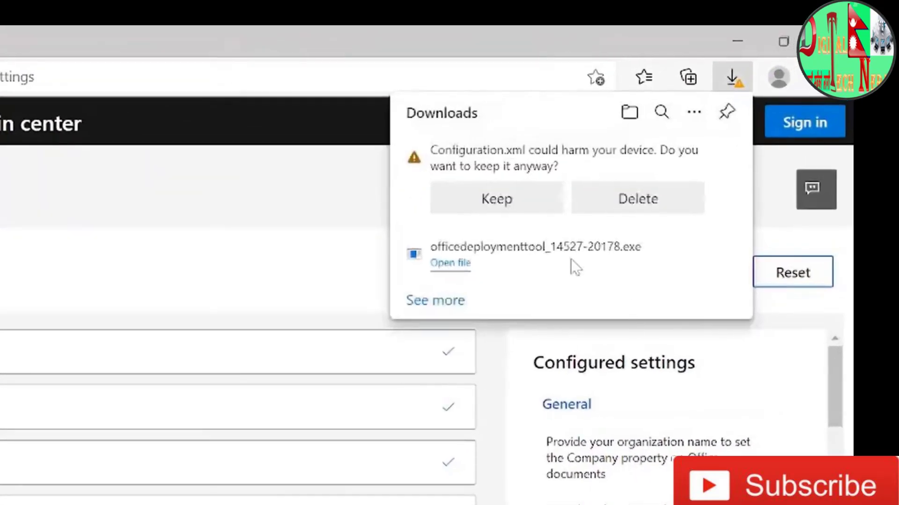
click(510, 200)
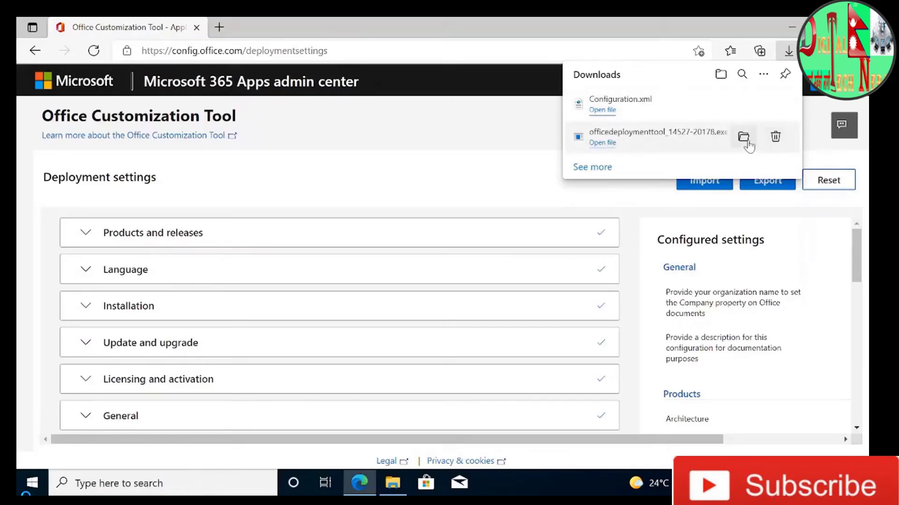
- Show the downloaded deployment tool in its folder and create a new folder named Office 2019 in Downloads
click(743, 136)
right_click(466, 280)
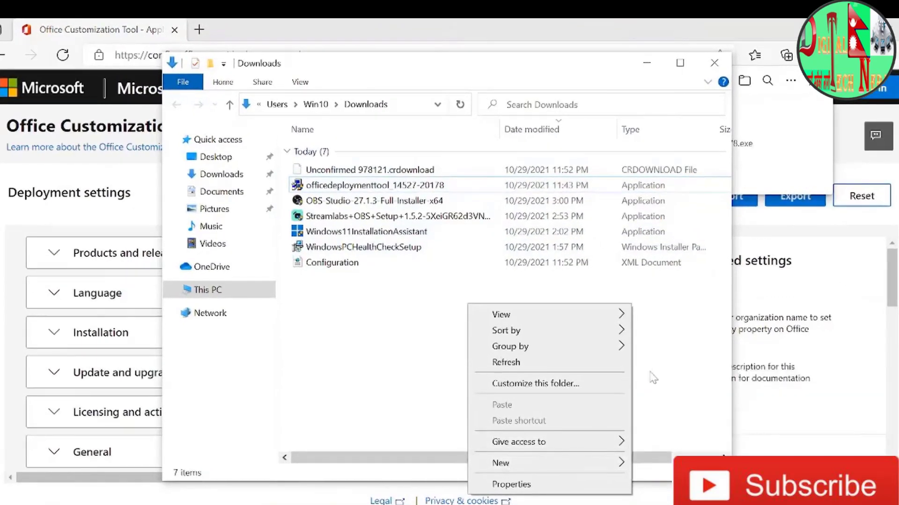
mouse_move(613, 462)
click(699, 382)
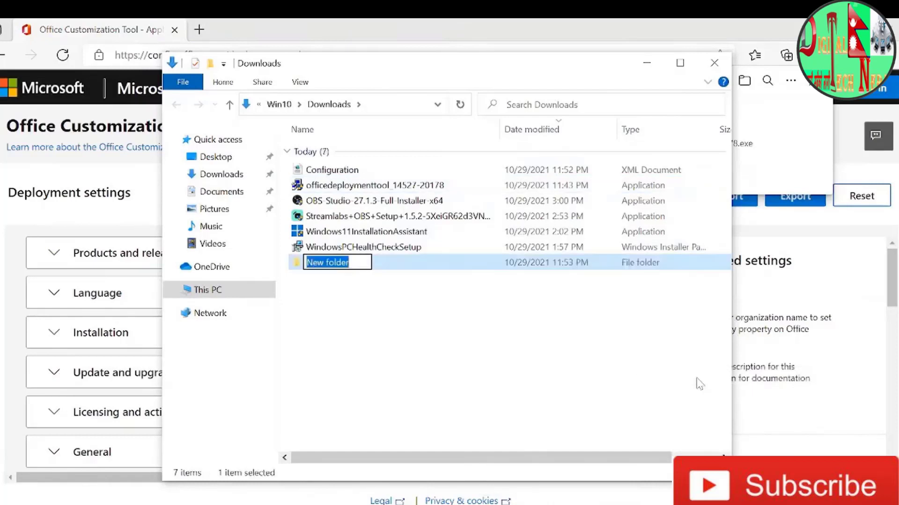
text(Offi)
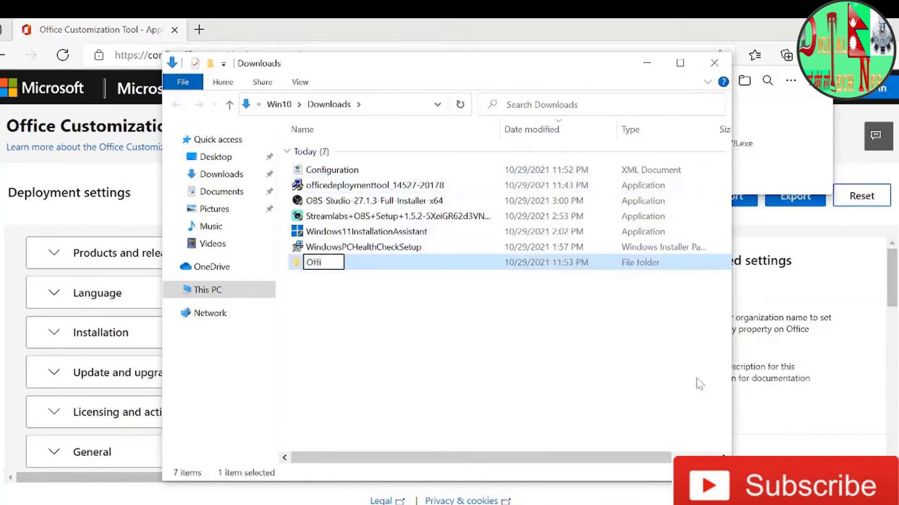
text(ce 2019)
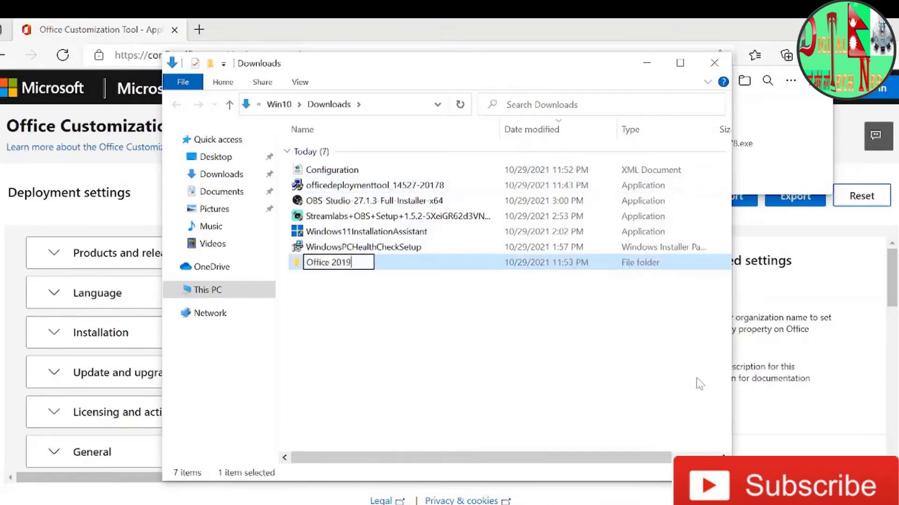
key(Return)
click(429, 360)
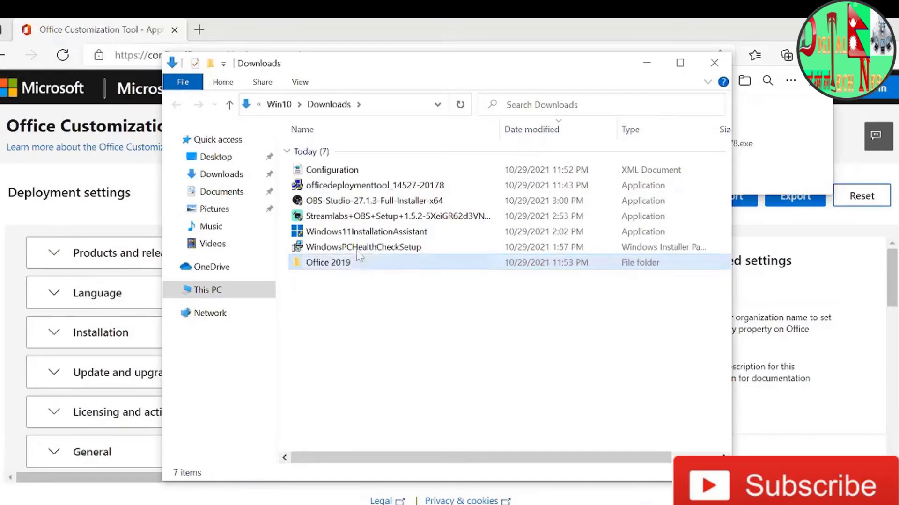
click(351, 175)
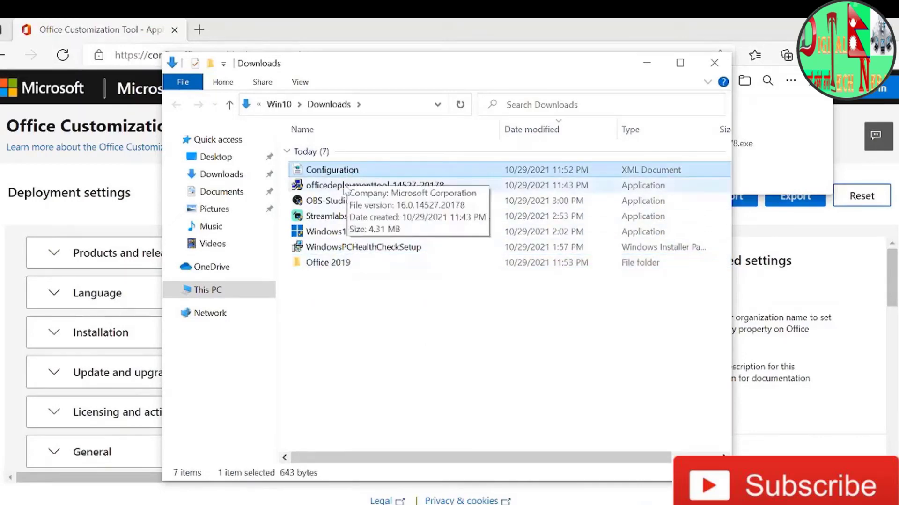
ctrl+click(347, 186)
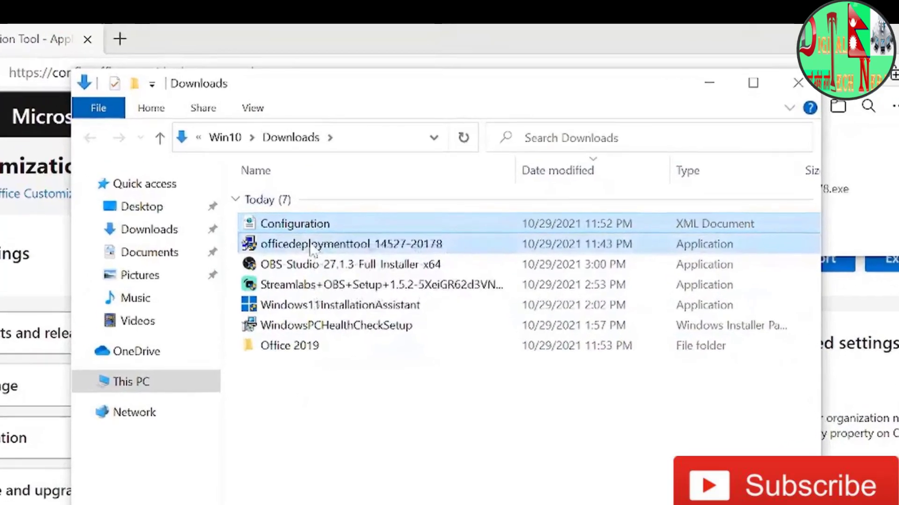
right_click(315, 245)
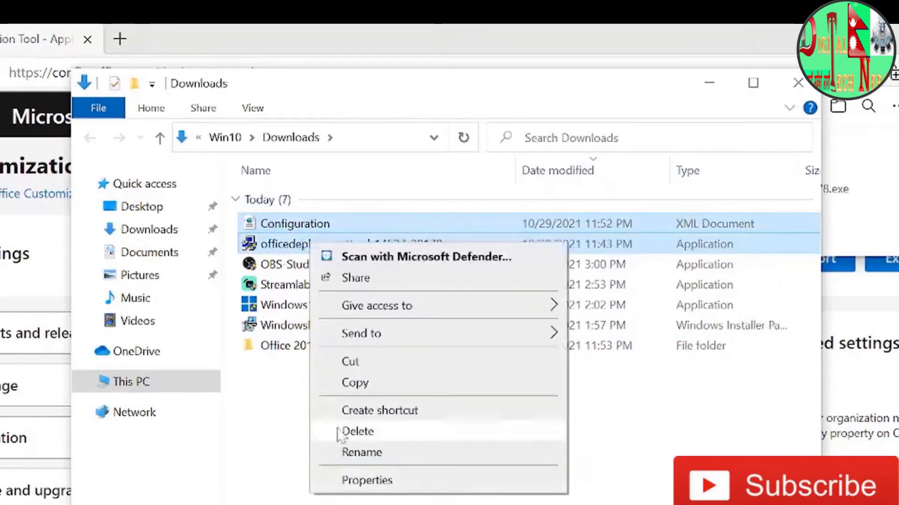
click(346, 361)
double_click(308, 361)
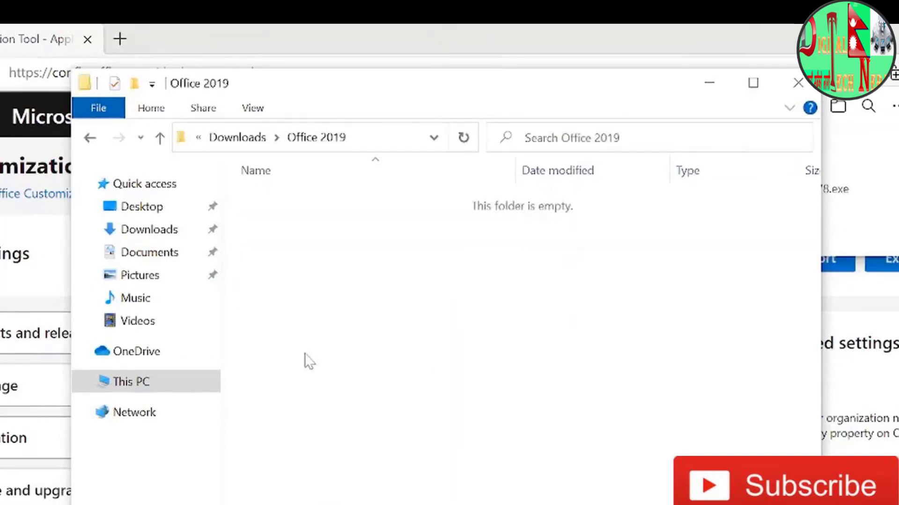
right_click(306, 354)
click(370, 485)
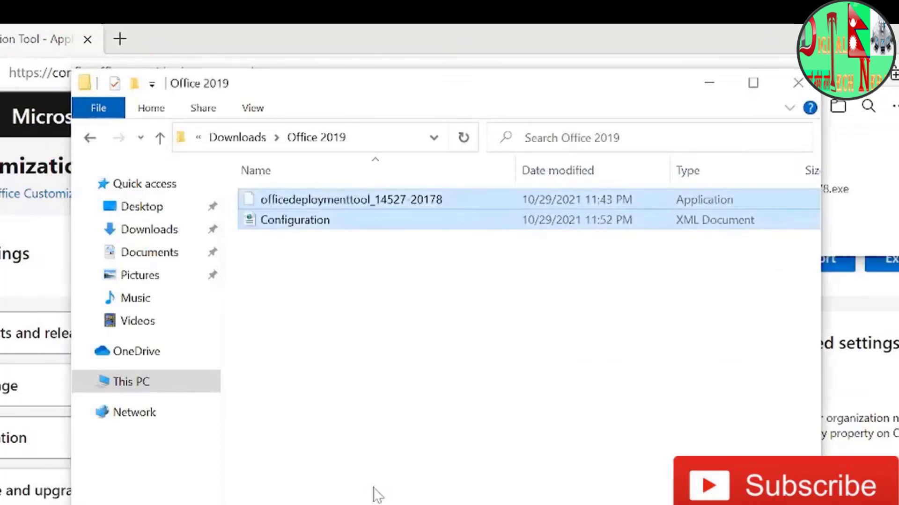
click(381, 408)
click(753, 83)
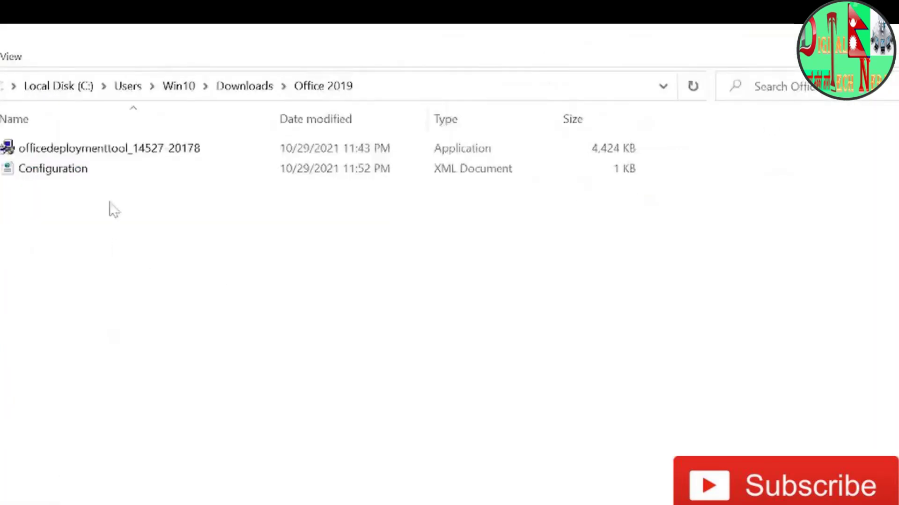
click(96, 154)
double_click(96, 155)
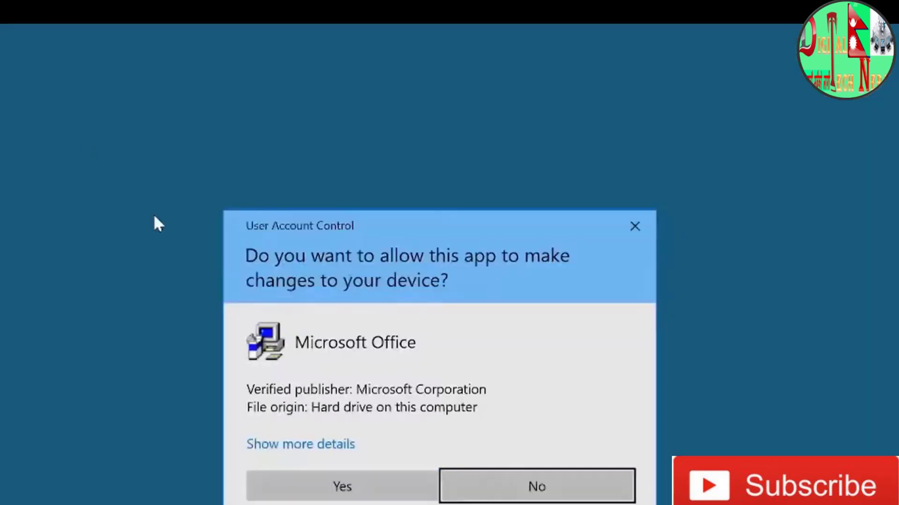
click(366, 491)
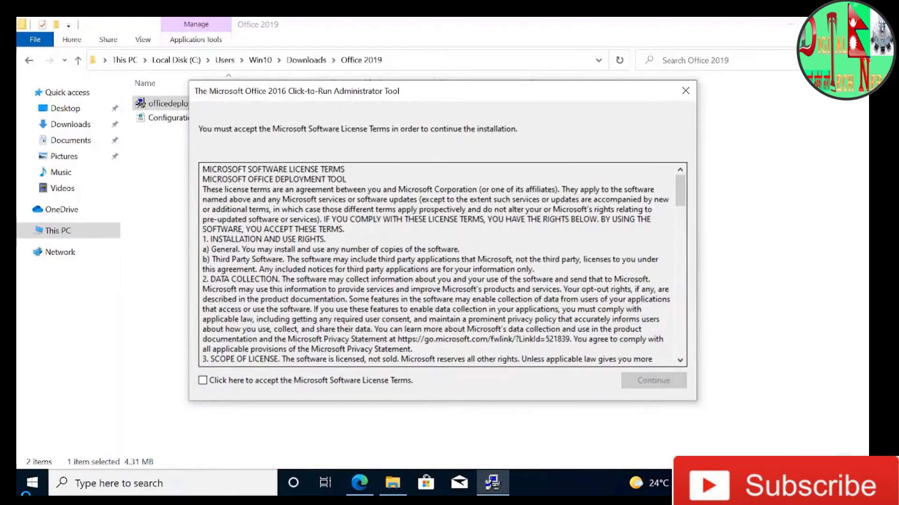
click(350, 381)
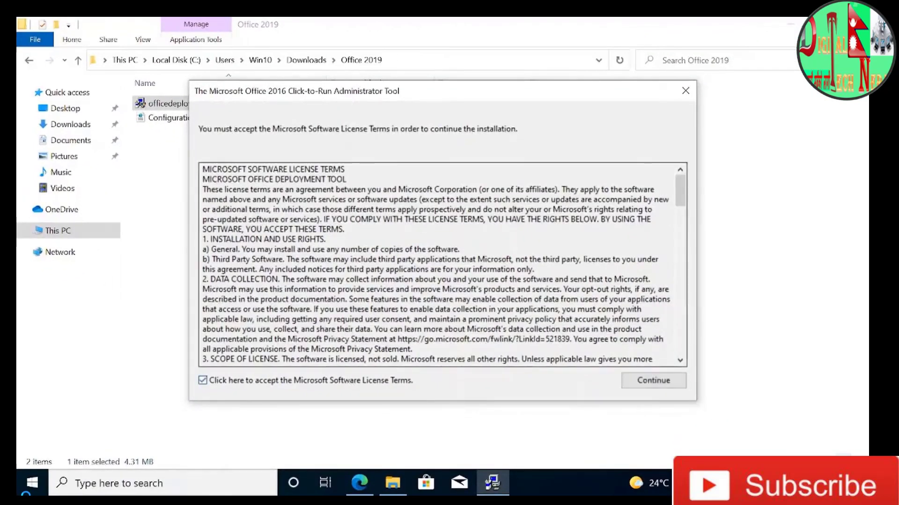
click(653, 380)
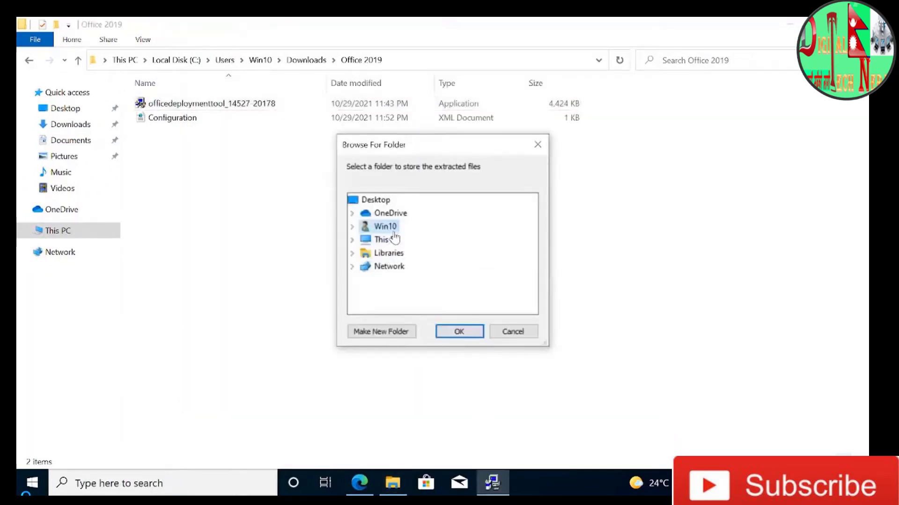
- Extract the deployment tool files to the Office 2019 folder inside Downloads and dismiss the completion message
click(384, 240)
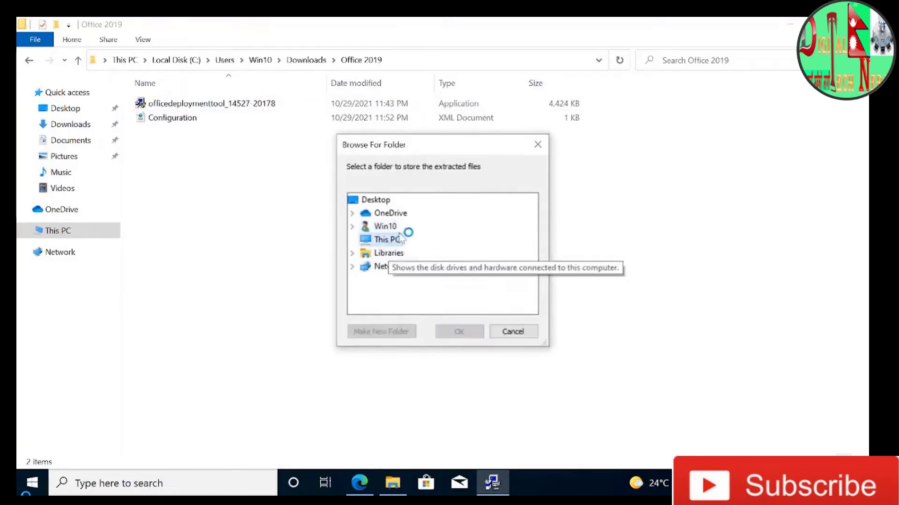
click(382, 265)
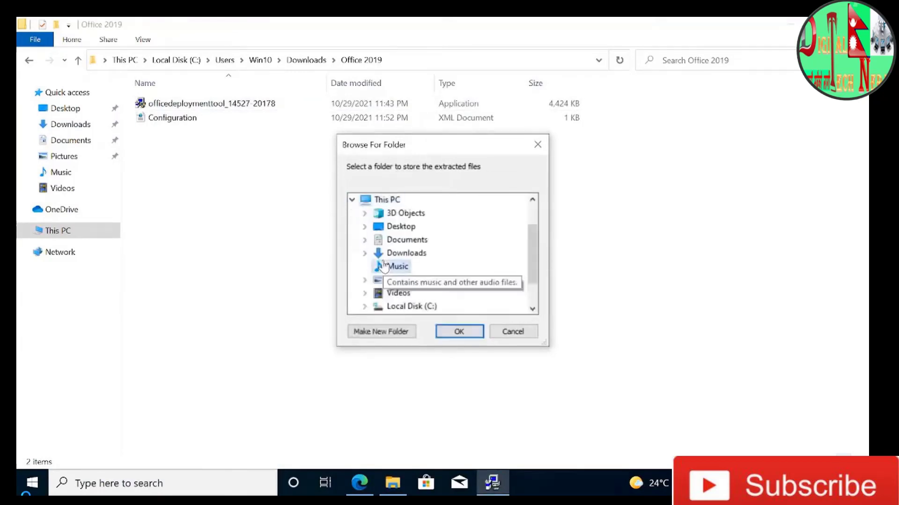
click(411, 255)
click(418, 307)
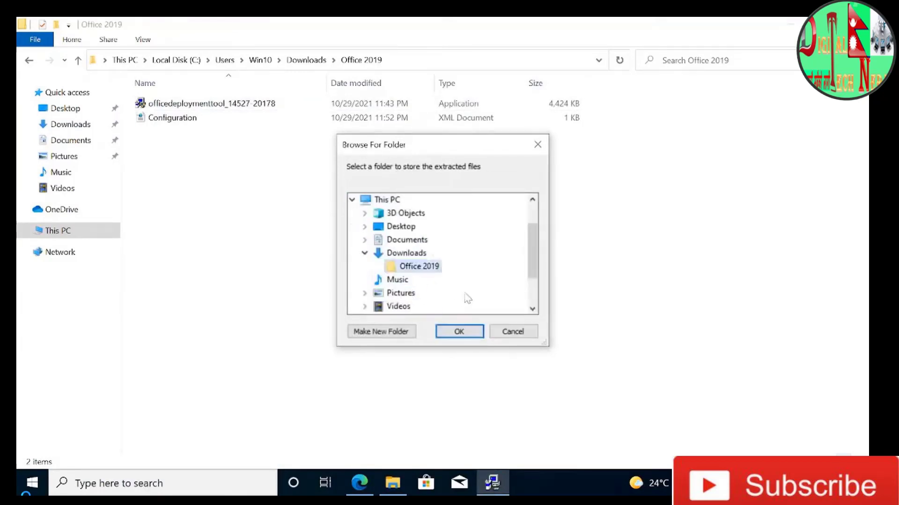
click(459, 332)
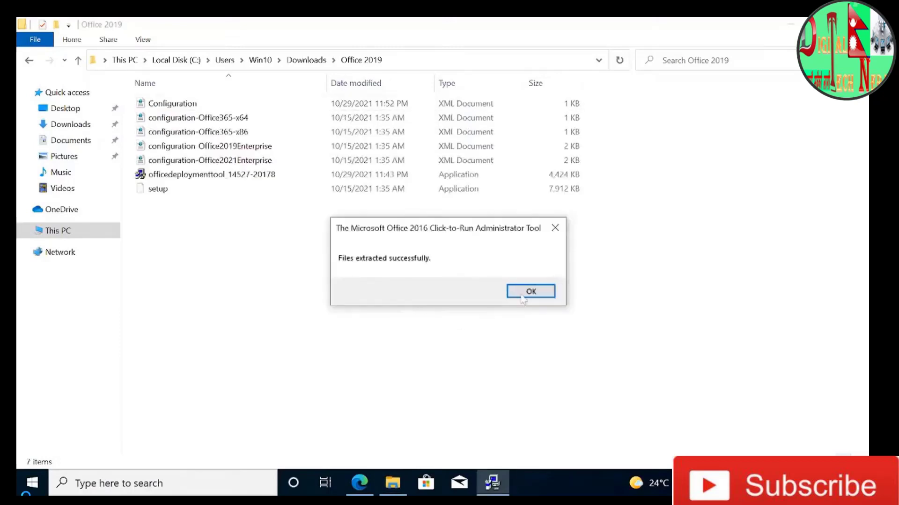
click(529, 292)
- Move the Office 2019 folder from Downloads to the root of Local Disk (C:)
click(29, 61)
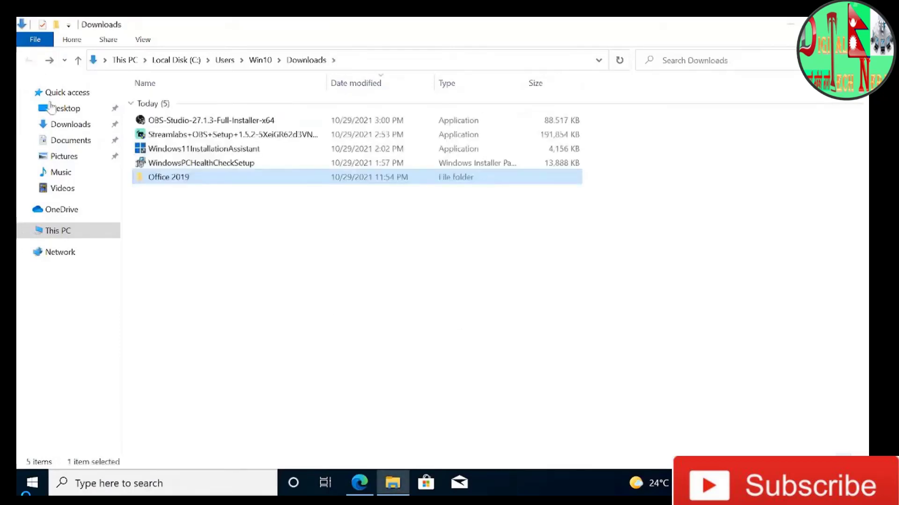
right_click(195, 177)
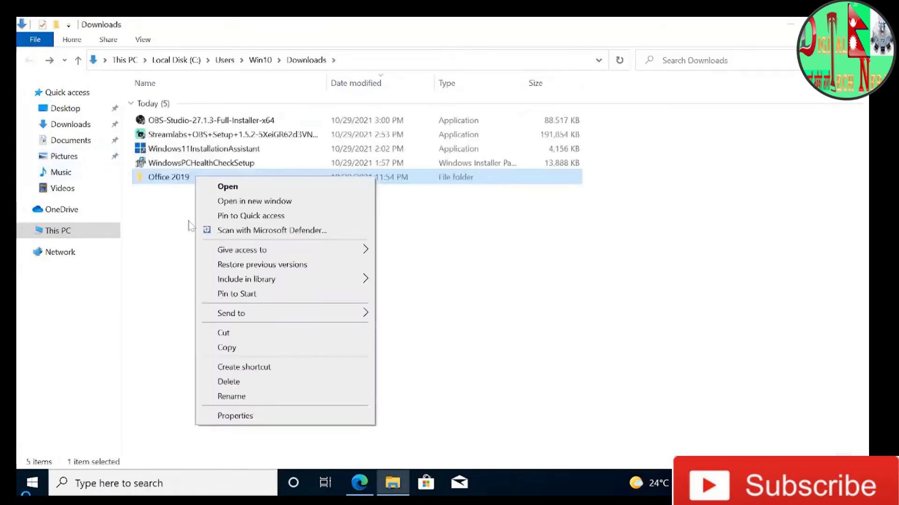
click(243, 334)
click(70, 234)
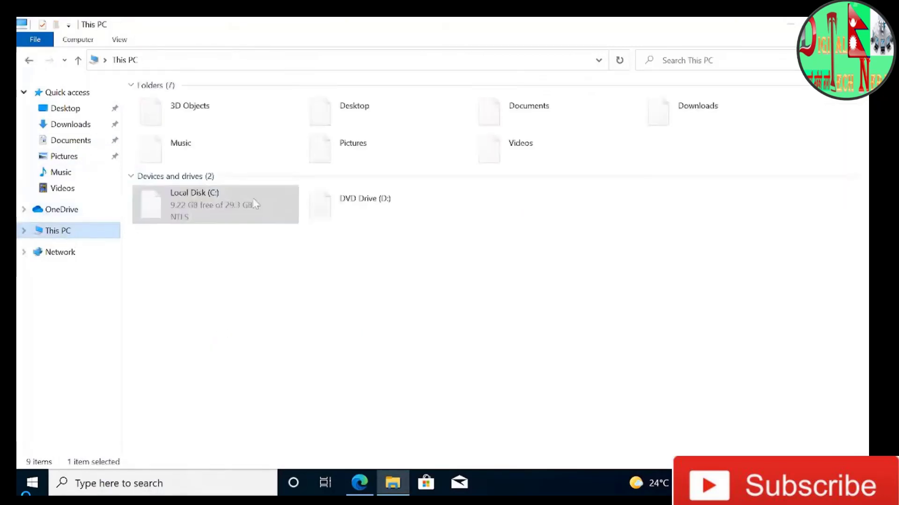
click(224, 211)
double_click(224, 214)
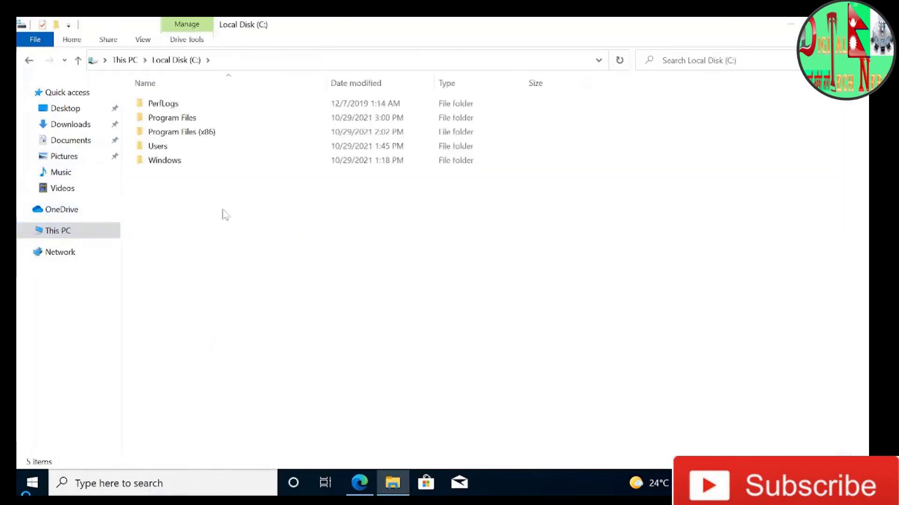
right_click(223, 214)
click(290, 283)
- Search Windows for cmd and run Command Prompt as administrator, allowing it to make changes to the device
click(93, 487)
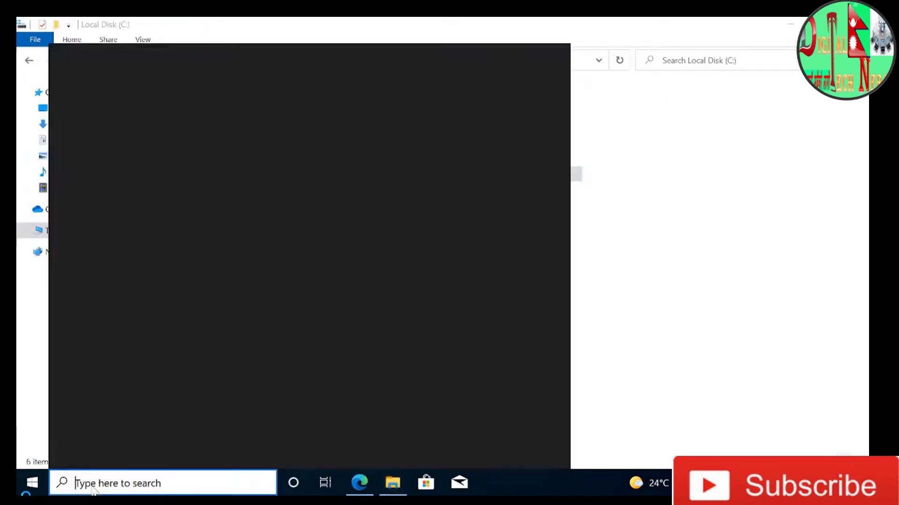
text(cmd)
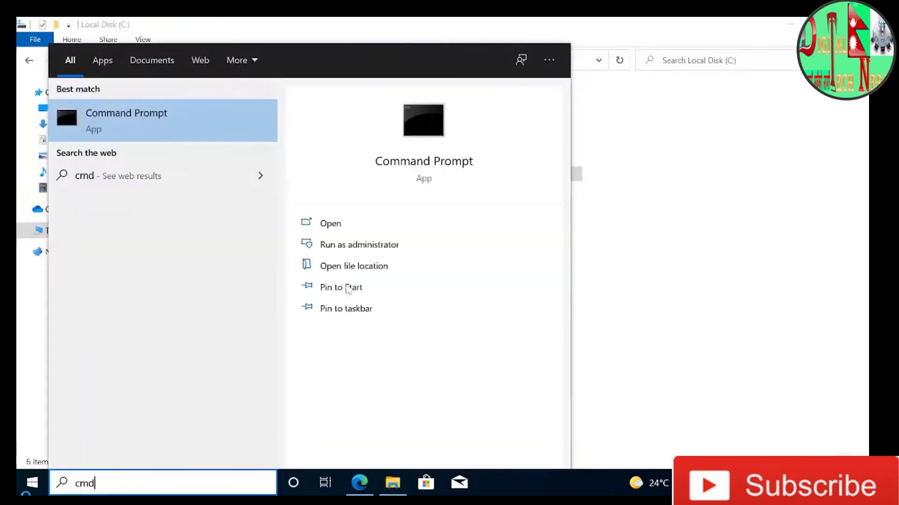
click(365, 246)
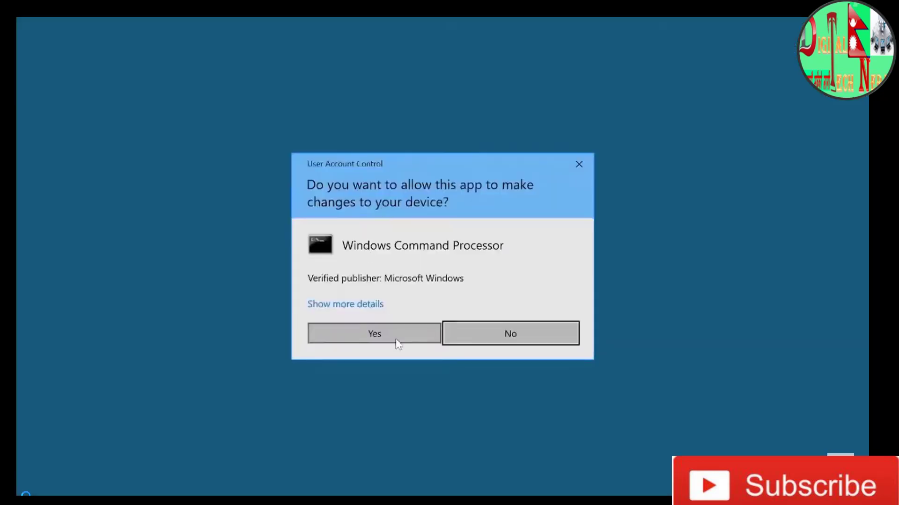
click(374, 334)
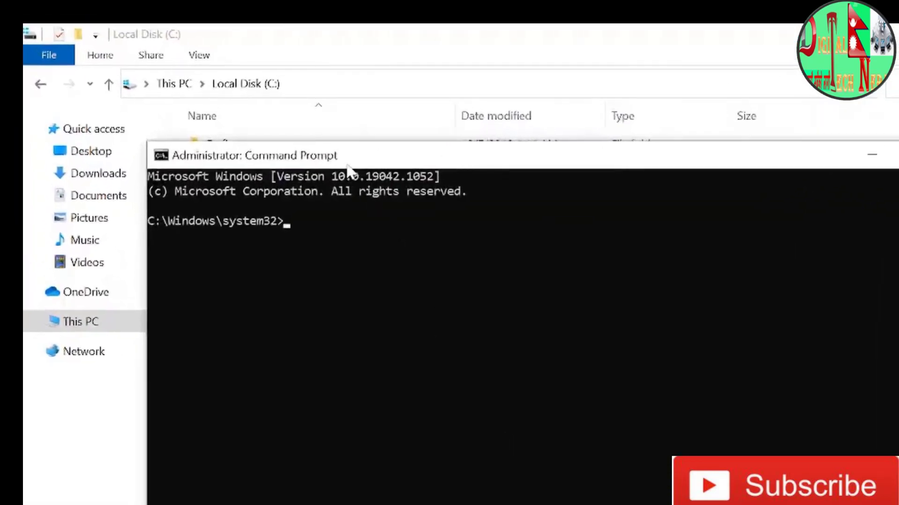
- Uncover the C: drive folder list and change the Command Prompt directory to c:\office 2019
drag(349, 168, 596, 164)
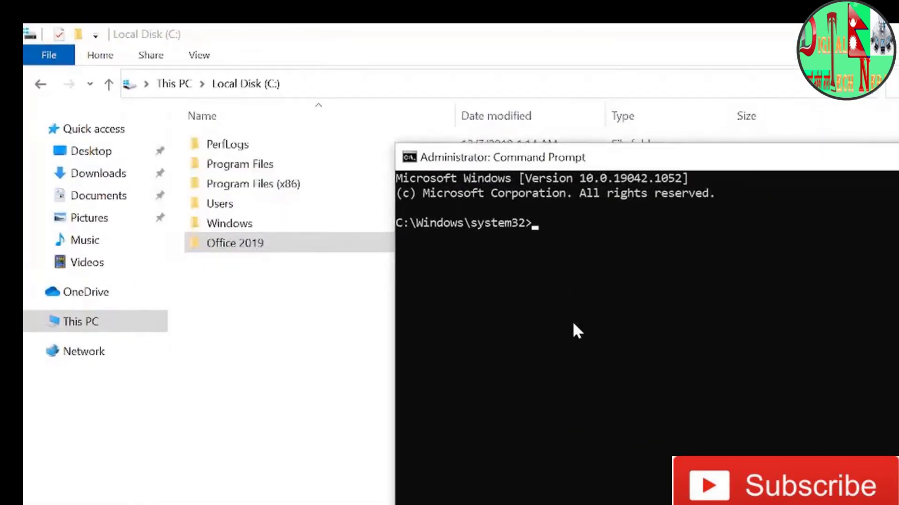
text(cd c)
text(:\office)
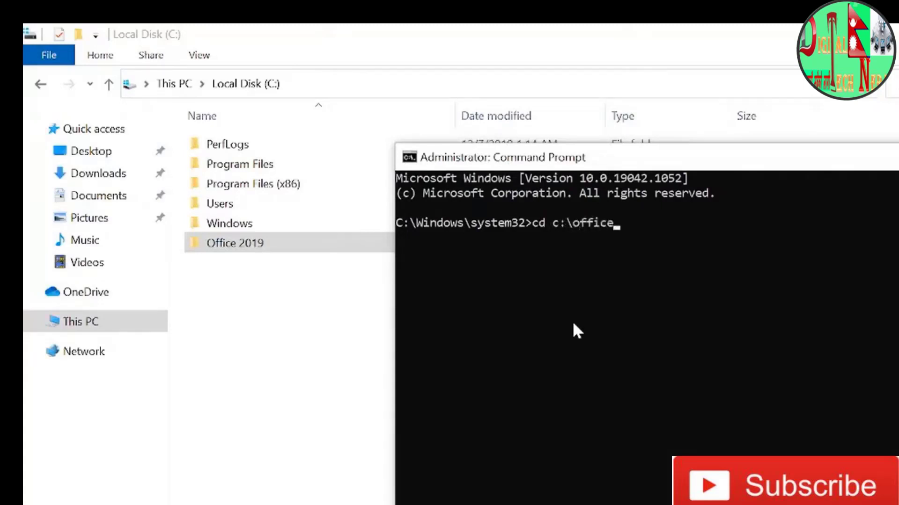
text( 2019)
key(Return)
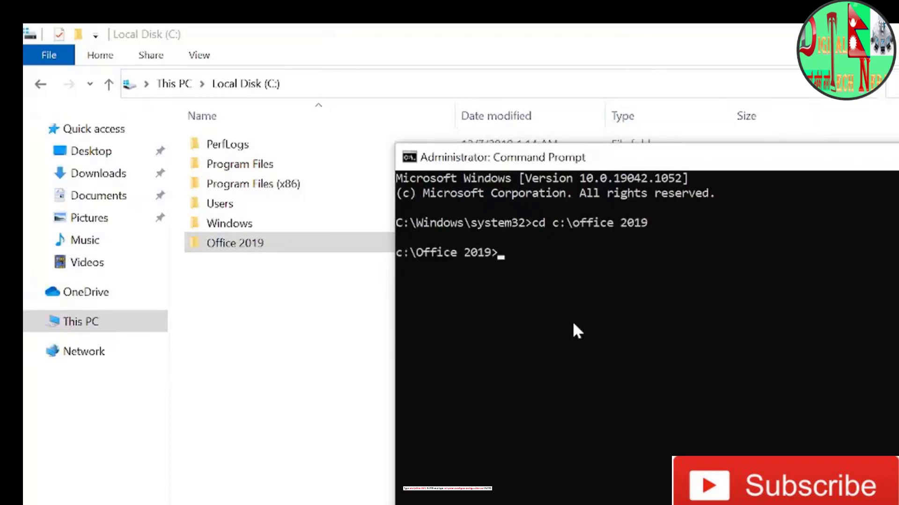
- Start the Office deployment by running setup.exe /configure configuration.xml from the Office 2019 directory
text(setup)
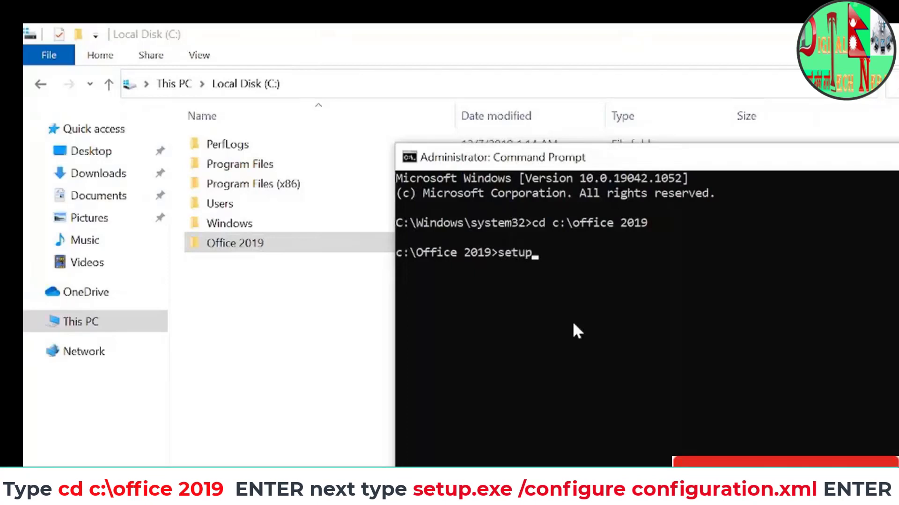
text(.exe /config)
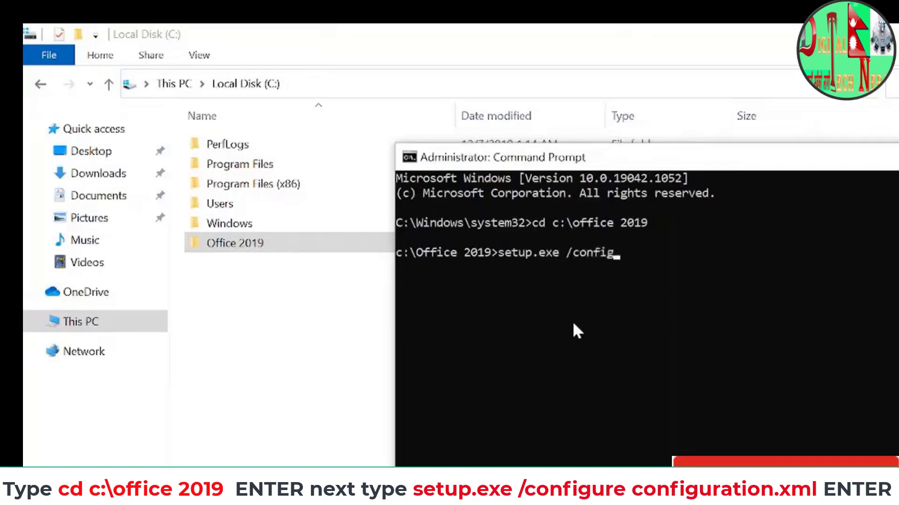
text(ure config)
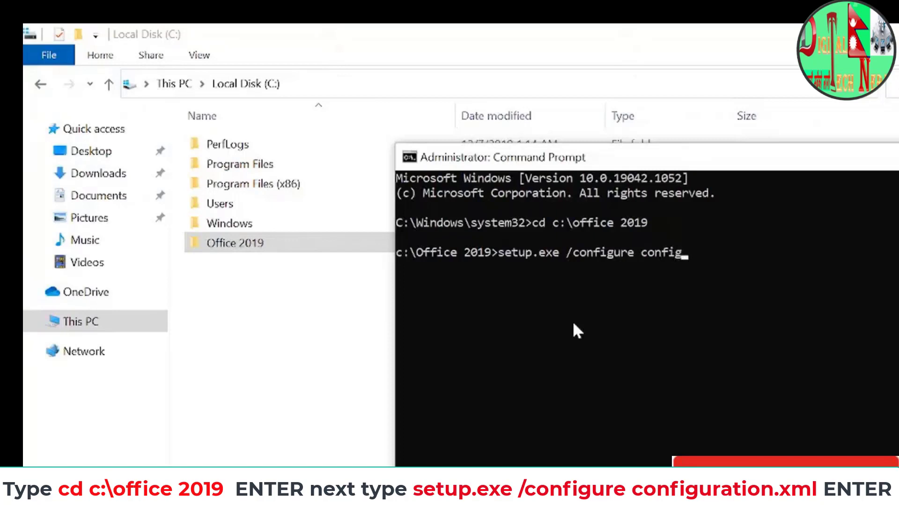
text(uration.xml)
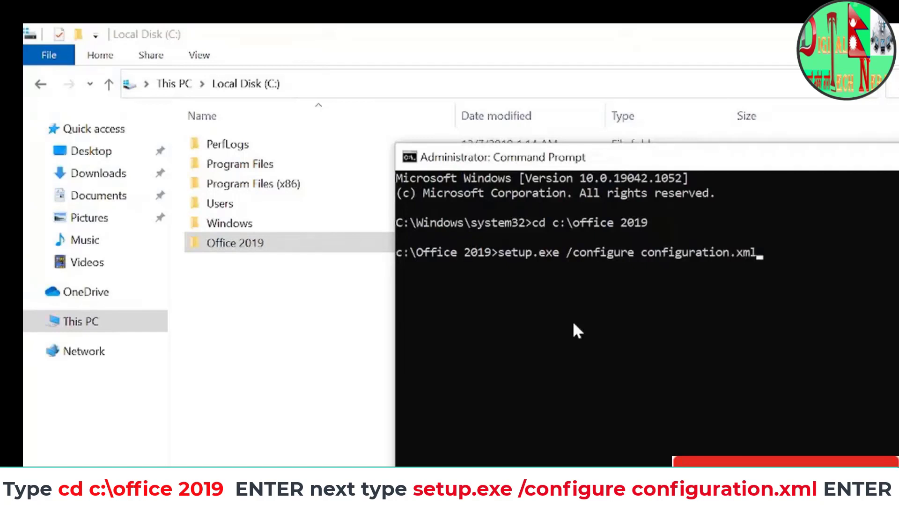
key(Return)
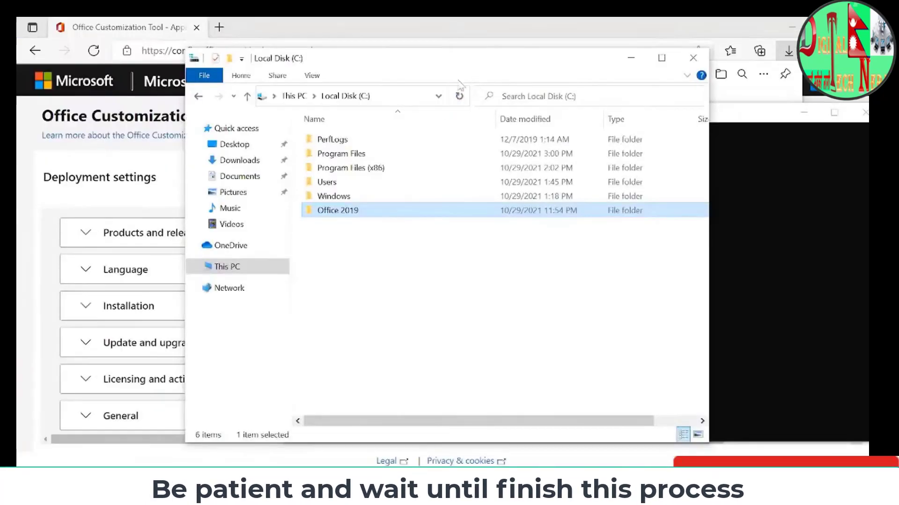
- Minimize the browser, then move the Local Disk (C:) window aside and shrink it to uncover the Command Prompt and Office installer
click(791, 21)
drag(502, 64, 338, 37)
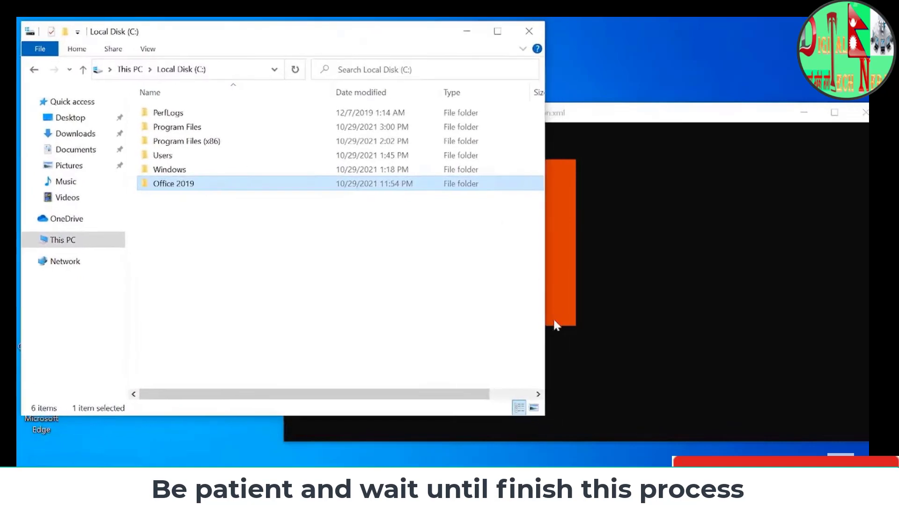
drag(545, 406, 255, 237)
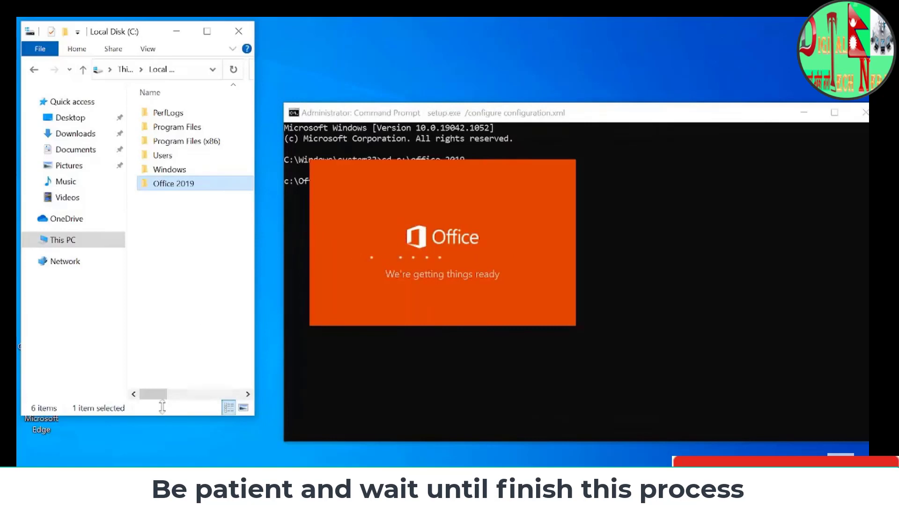
drag(165, 416, 166, 317)
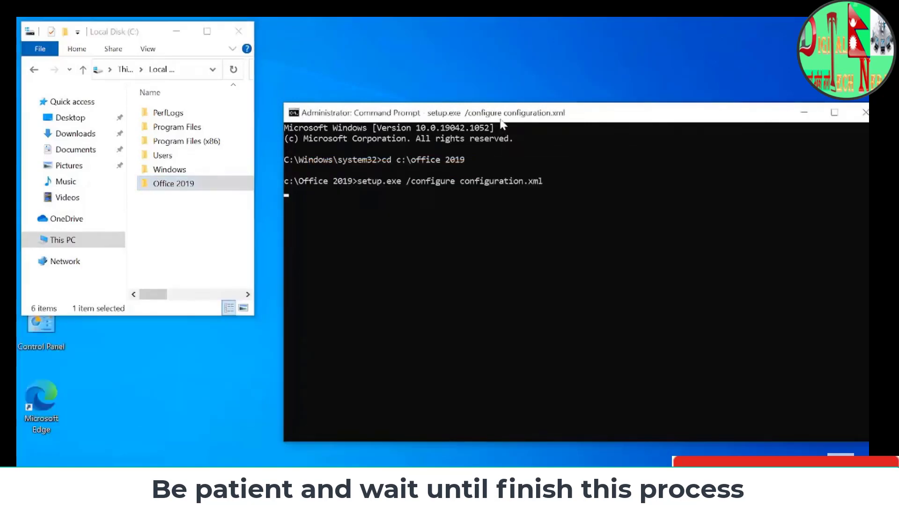
- Place the Command Prompt beside the Local Disk (C:) window at matching height and move the Office installer splash clear of its commands
drag(505, 116, 479, 30)
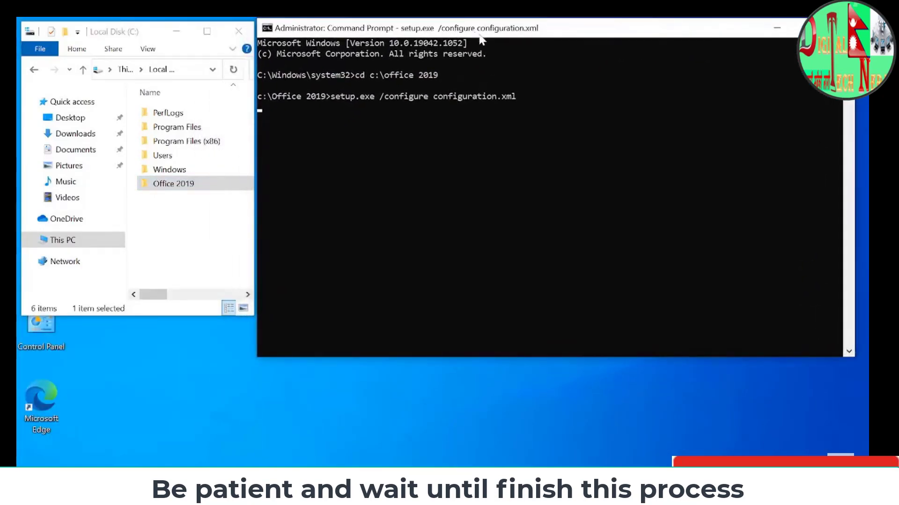
drag(639, 358, 638, 317)
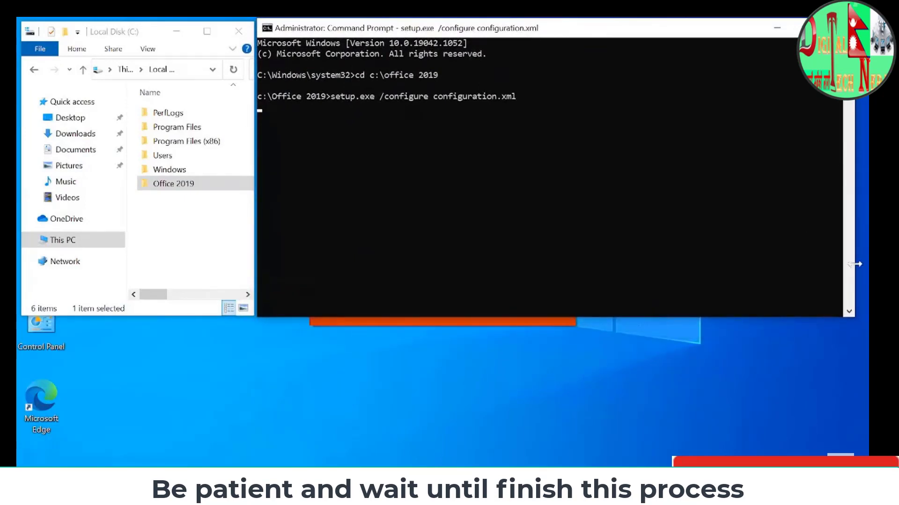
click(513, 324)
drag(473, 206, 291, 270)
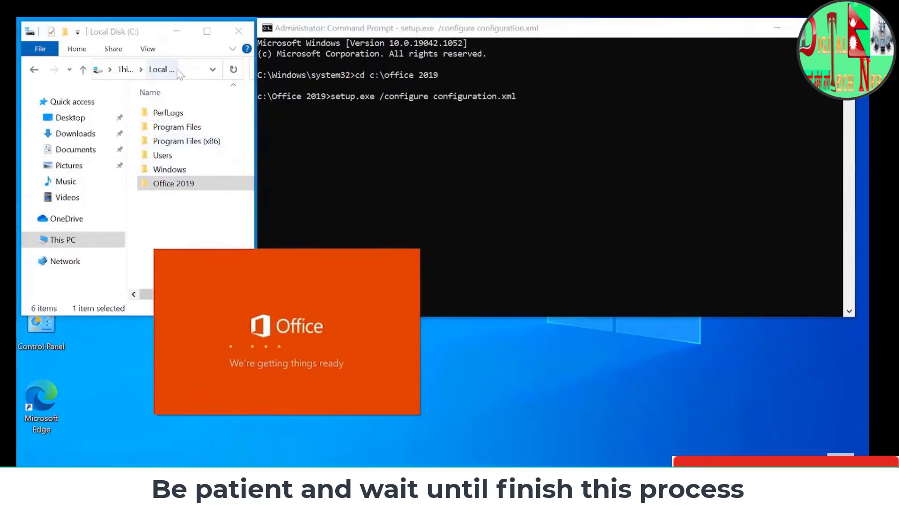